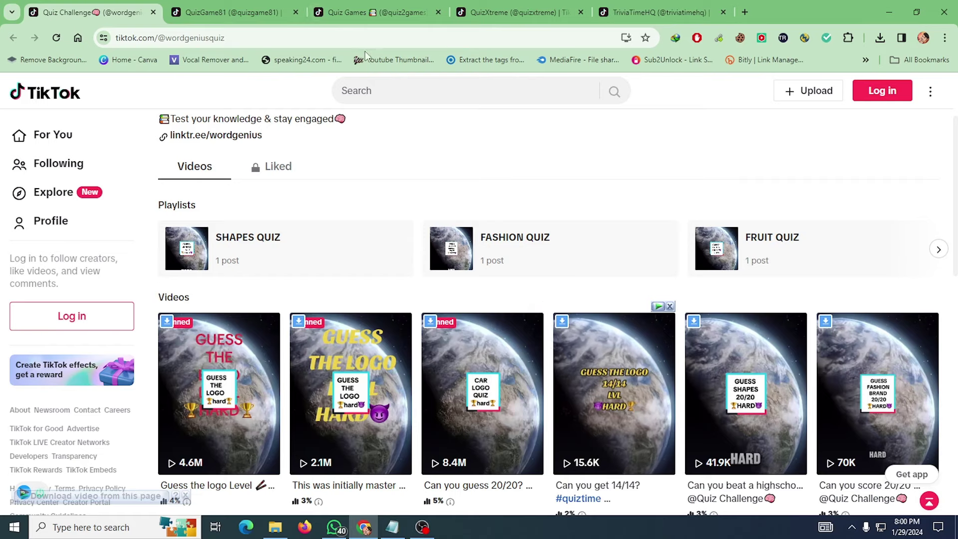
# Look through the profiles and video lists of the quizgame81, quiz2games, quizxtreme and triviatimehq TikTok accounts
pyautogui.click(232, 12)
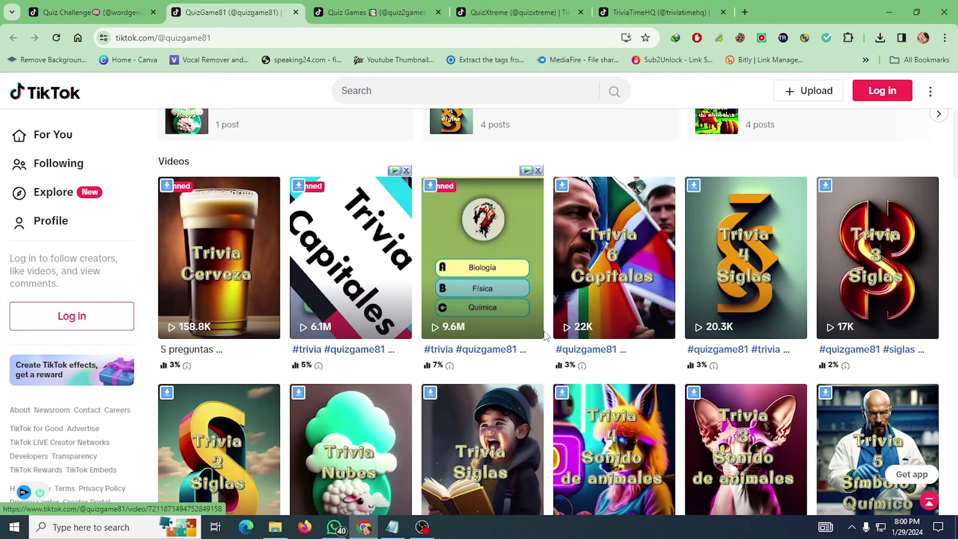
pyautogui.click(378, 12)
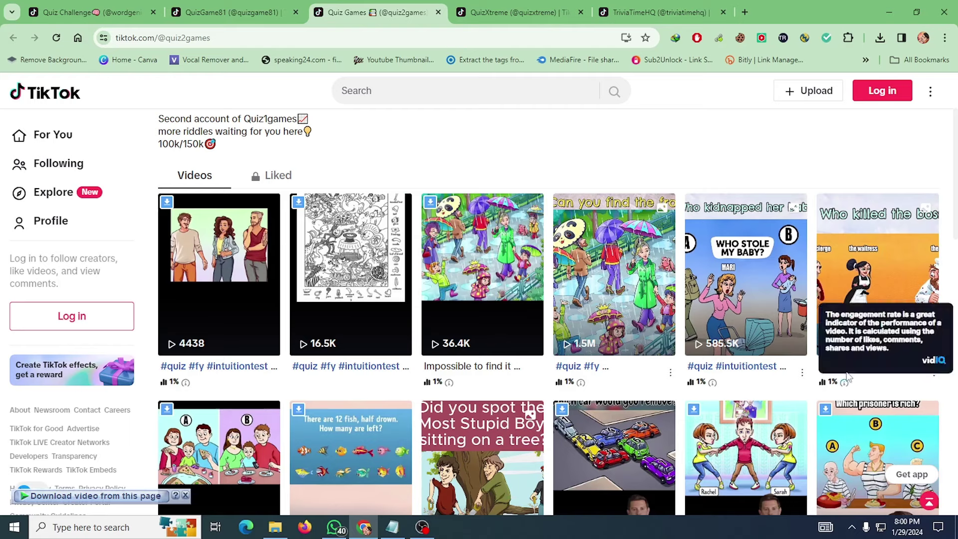
pyautogui.scroll(-3, 318, 403)
pyautogui.scroll(4, 318, 403)
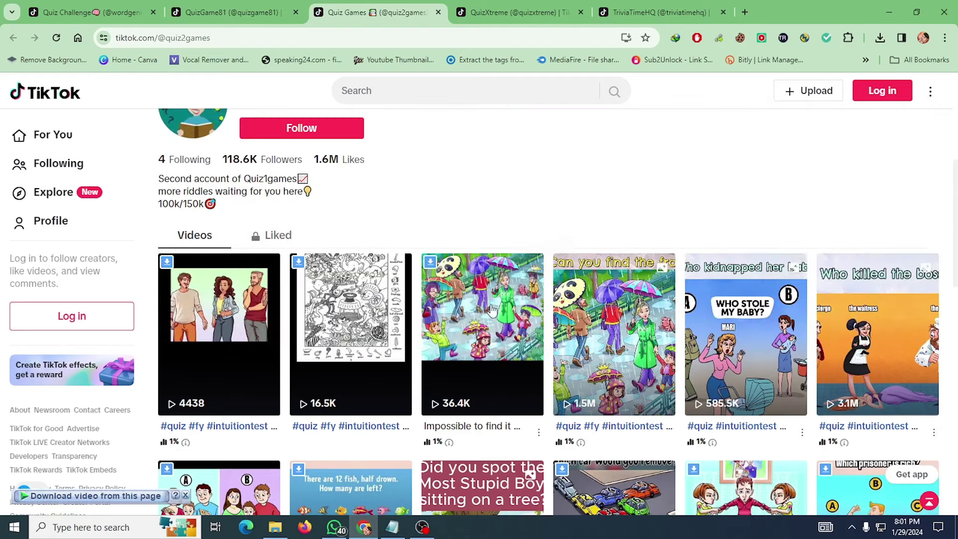
pyautogui.click(489, 12)
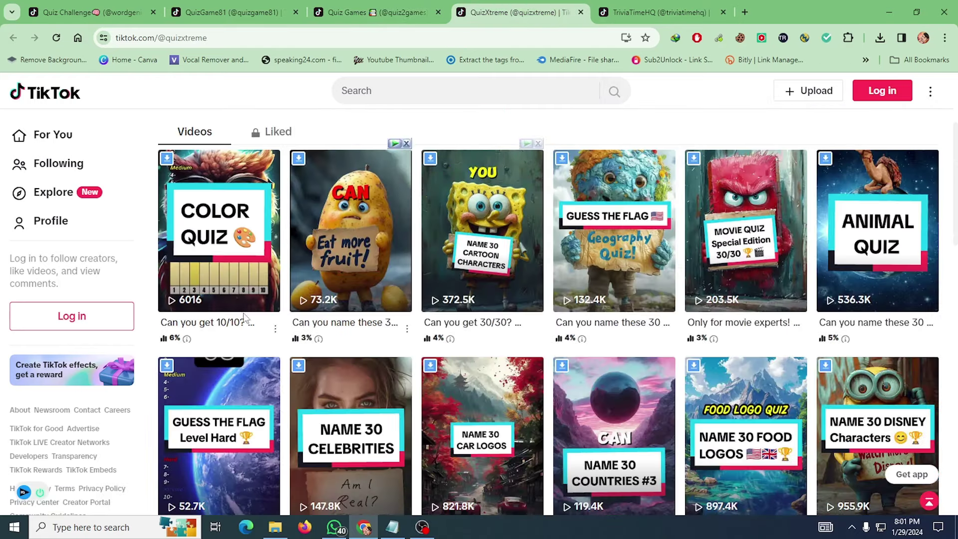
pyautogui.scroll(3, 291, 234)
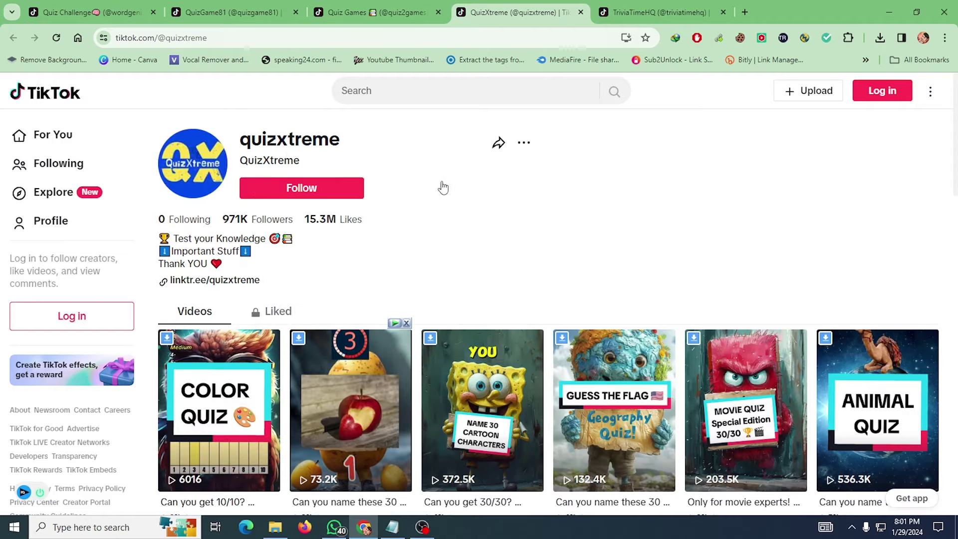
pyautogui.scroll(-5, 443, 188)
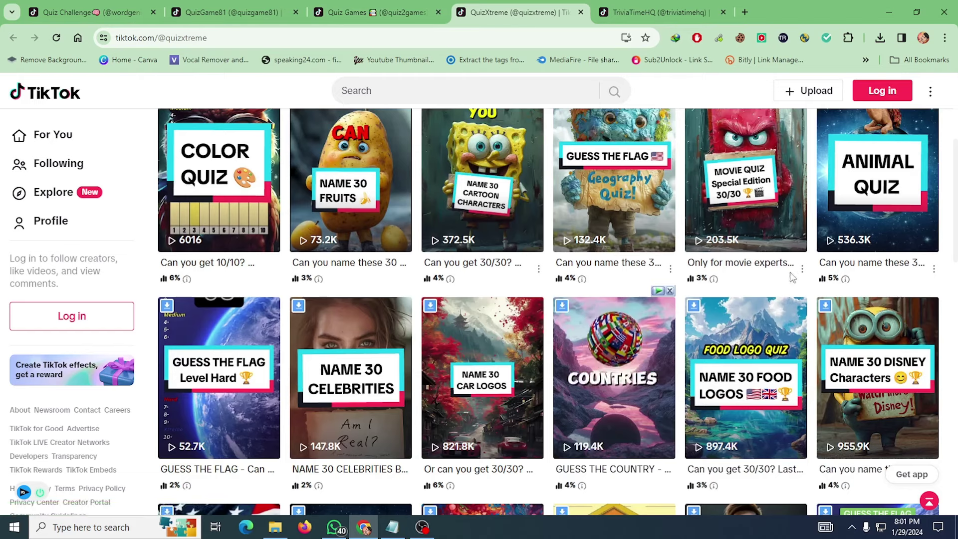
pyautogui.click(657, 9)
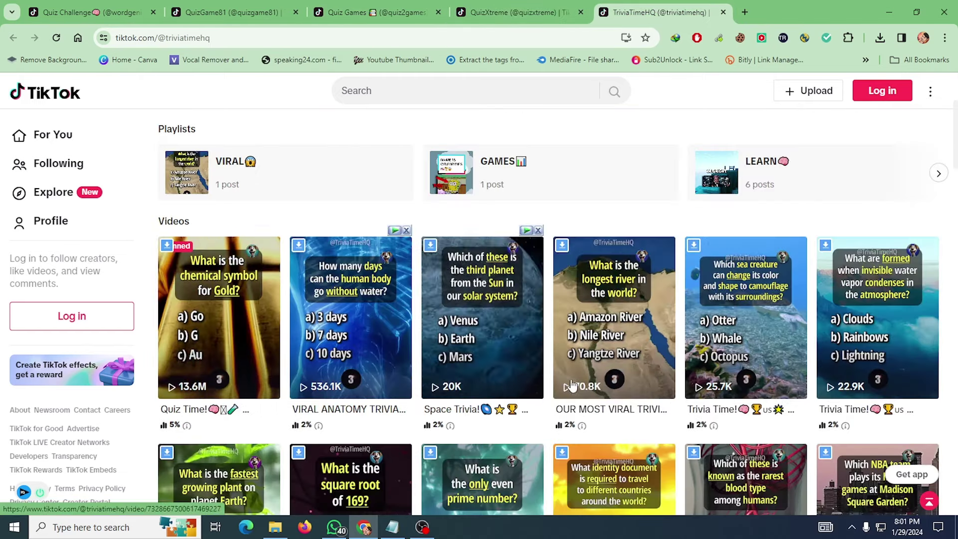
pyautogui.scroll(-3, 614, 340)
pyautogui.scroll(6, 735, 402)
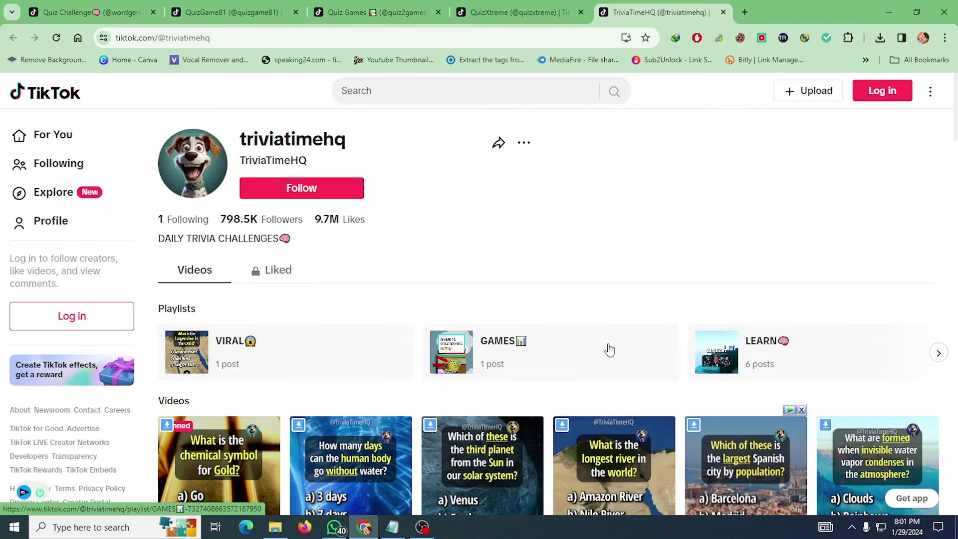
pyautogui.scroll(-2, 504, 277)
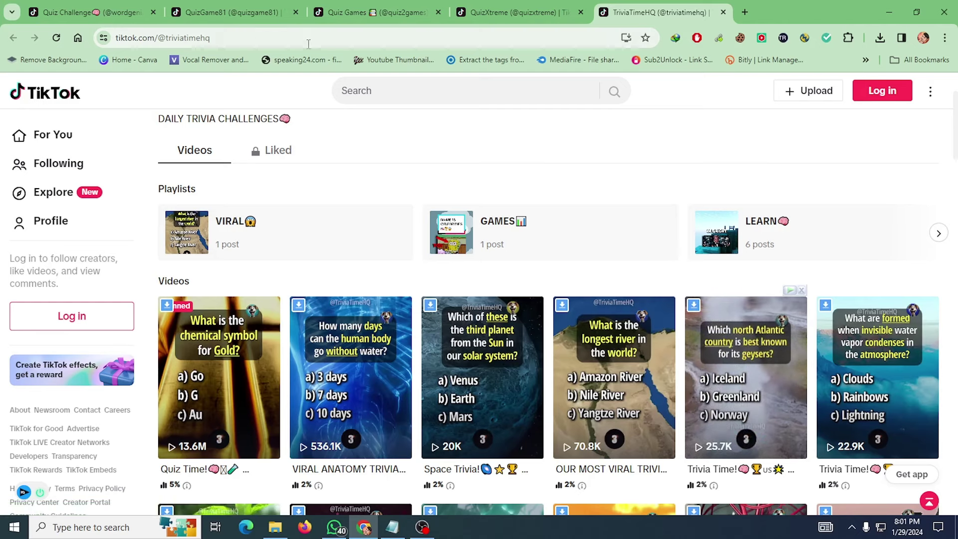
# Close all the open TikTok profile pages, leaving one blank browser tab
pyautogui.click(296, 12)
pyautogui.click(296, 12)
pyautogui.click(296, 12)
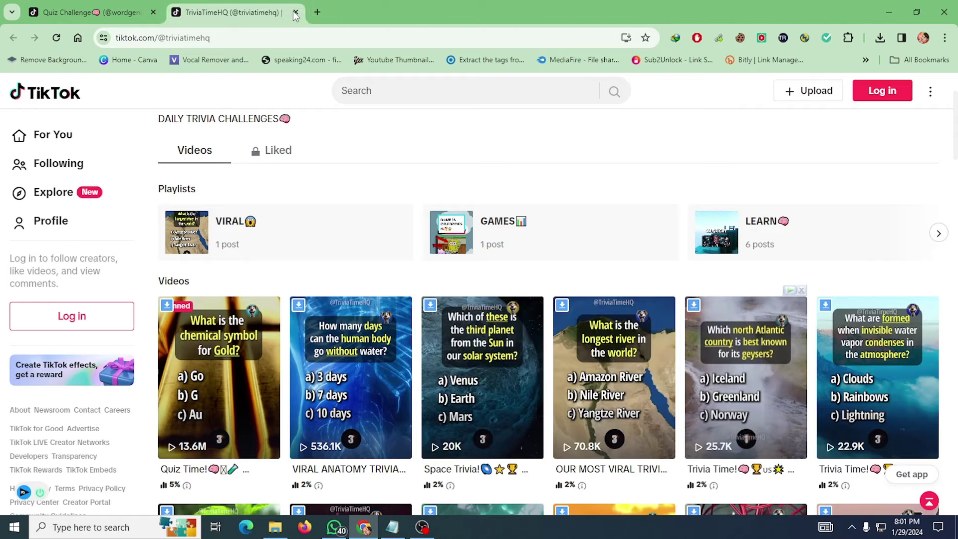
pyautogui.click(296, 12)
pyautogui.click(175, 12)
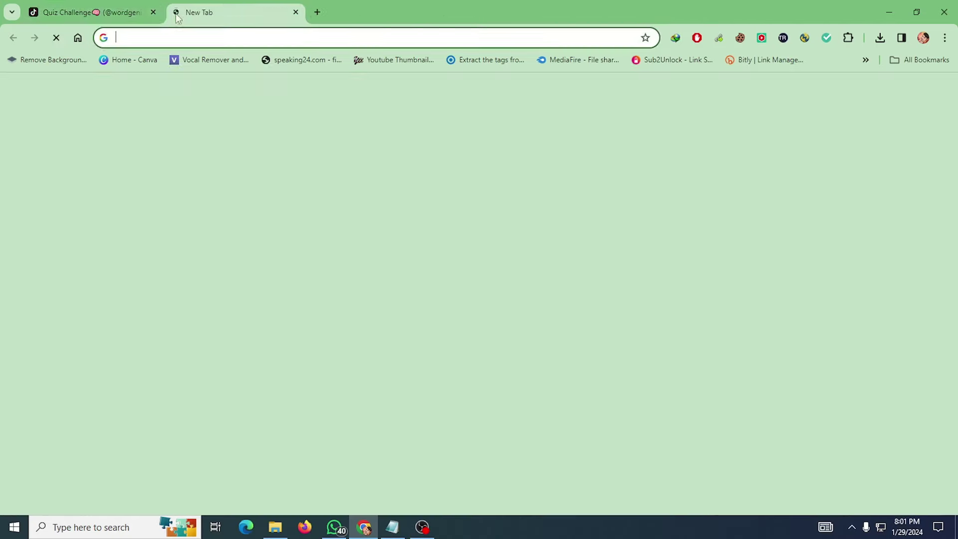
pyautogui.click(153, 13)
# Open ChatGPT at chat.openai.com and the Canva home page in a second browser tab
pyautogui.write('cha')
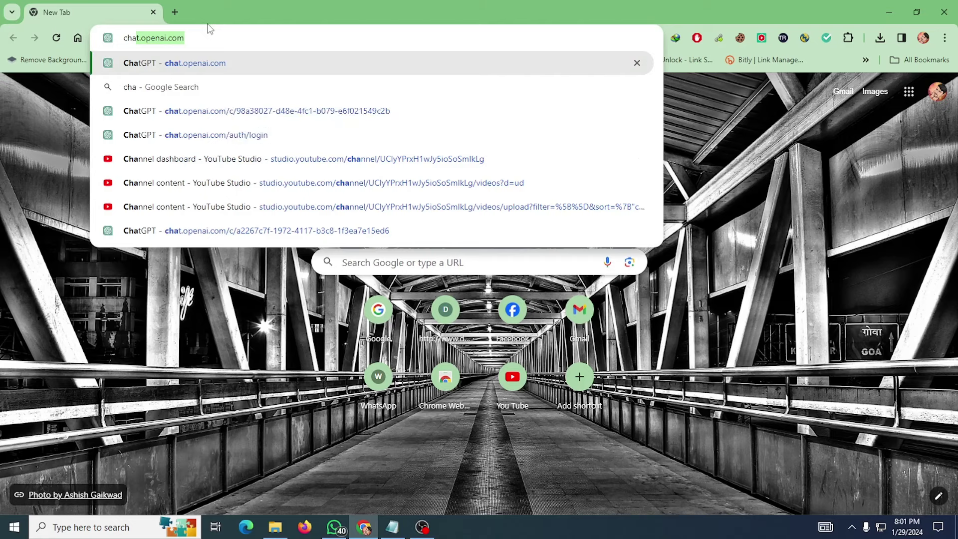
pyautogui.press('Return')
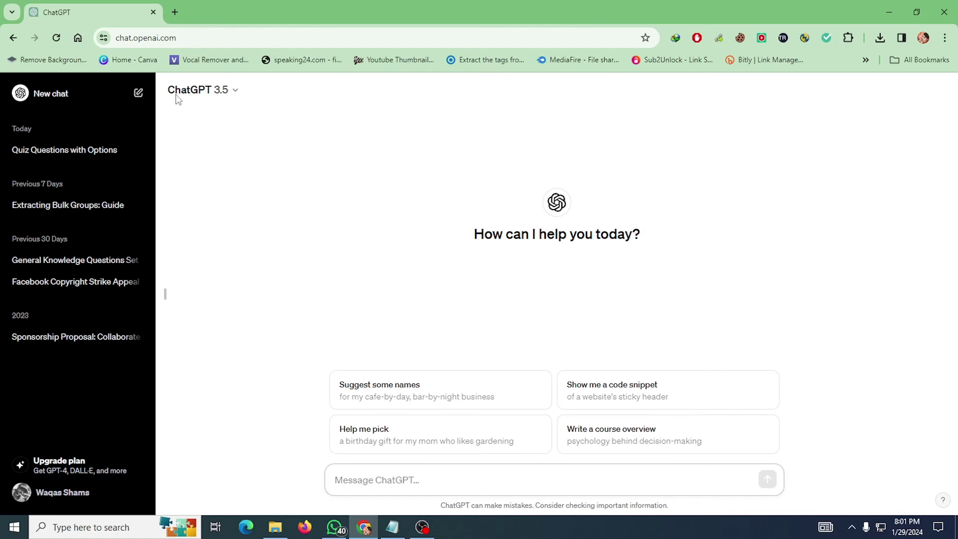
pyautogui.rightClick(148, 57)
pyautogui.click(164, 70)
pyautogui.click(219, 12)
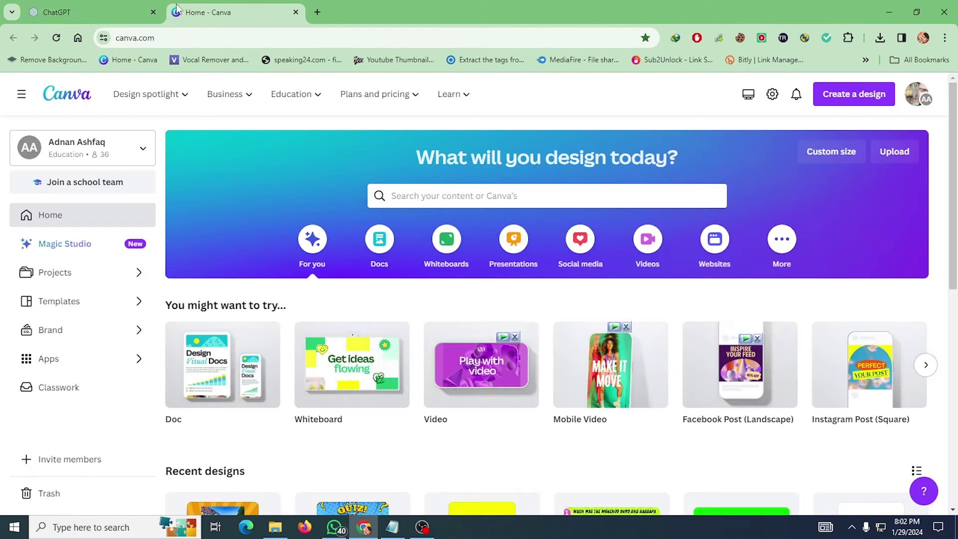
# Switch to the MCQS Prompt Chat GPT file in Notepad and copy the entire prompt text
pyautogui.click(89, 12)
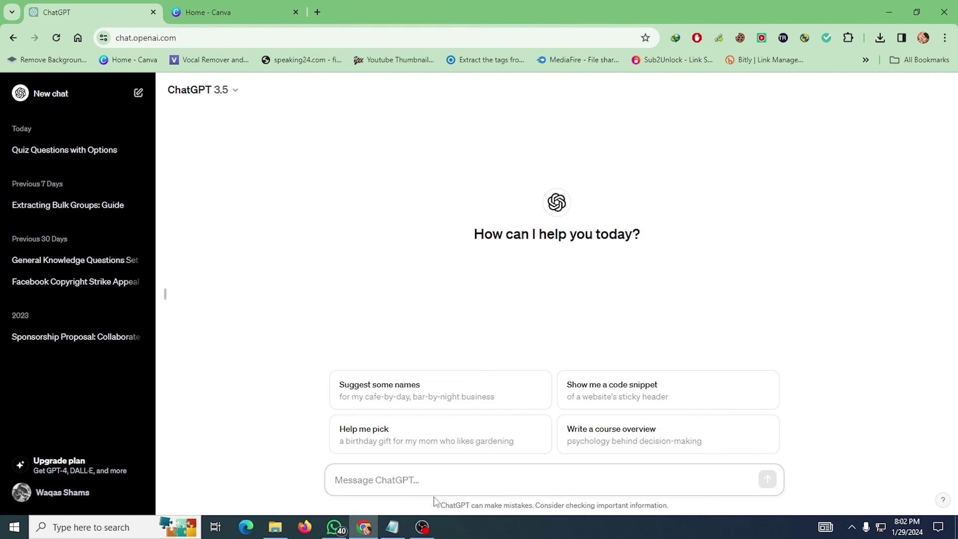
pyautogui.moveTo(394, 530)
pyautogui.click(364, 461)
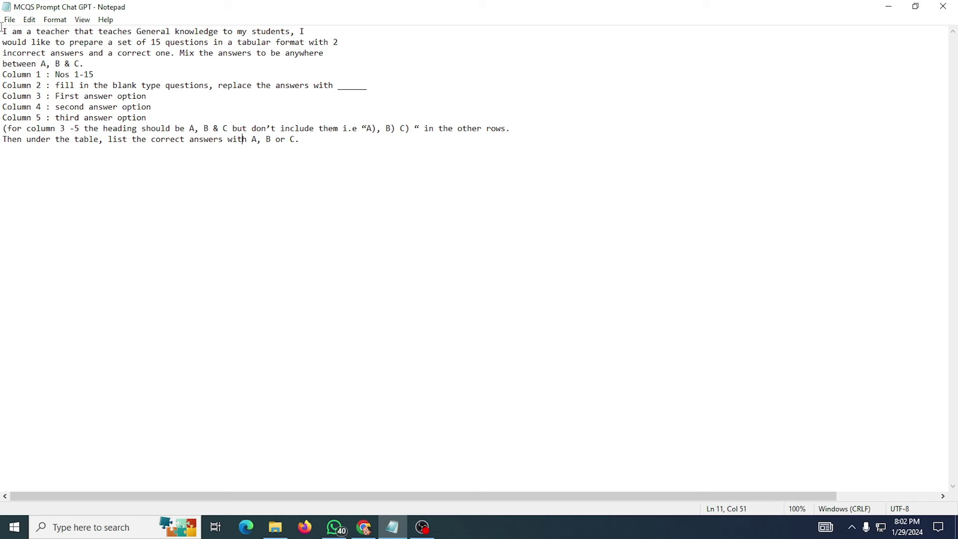
pyautogui.moveTo(2, 27); pyautogui.dragTo(525, 143)
pyautogui.click(377, 130)
pyautogui.moveTo(4, 31); pyautogui.dragTo(379, 139)
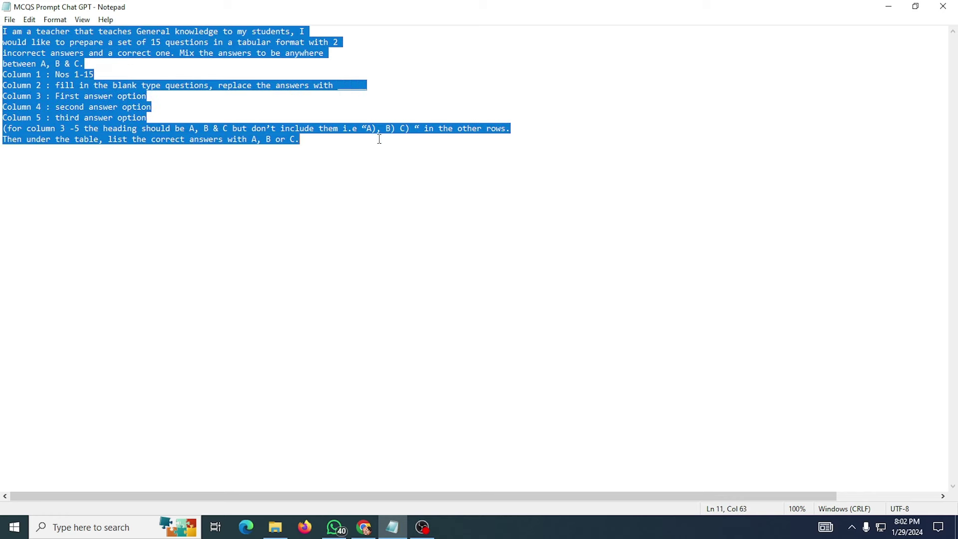
pyautogui.click(338, 136)
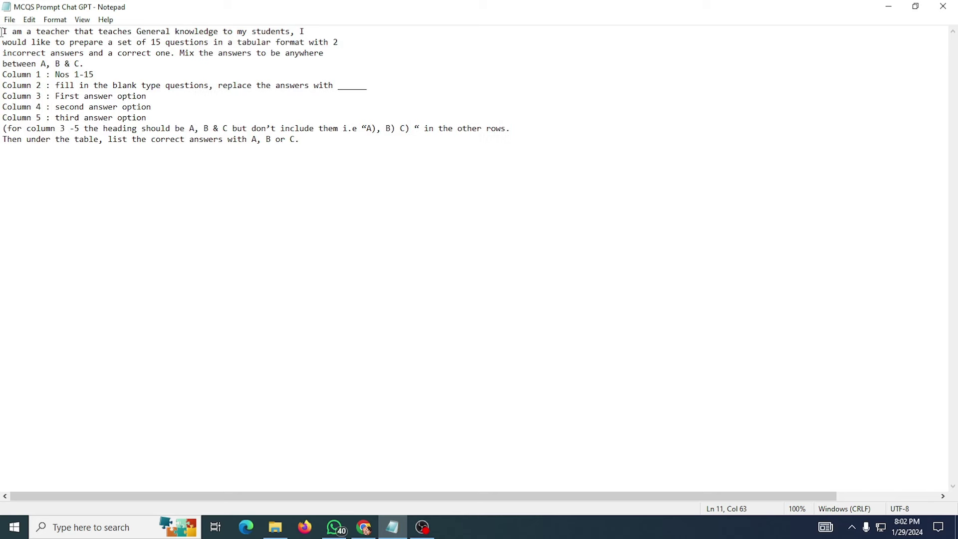
pyautogui.moveTo(3, 32); pyautogui.dragTo(298, 139)
pyautogui.click(294, 138)
pyautogui.moveTo(2, 31); pyautogui.dragTo(420, 144)
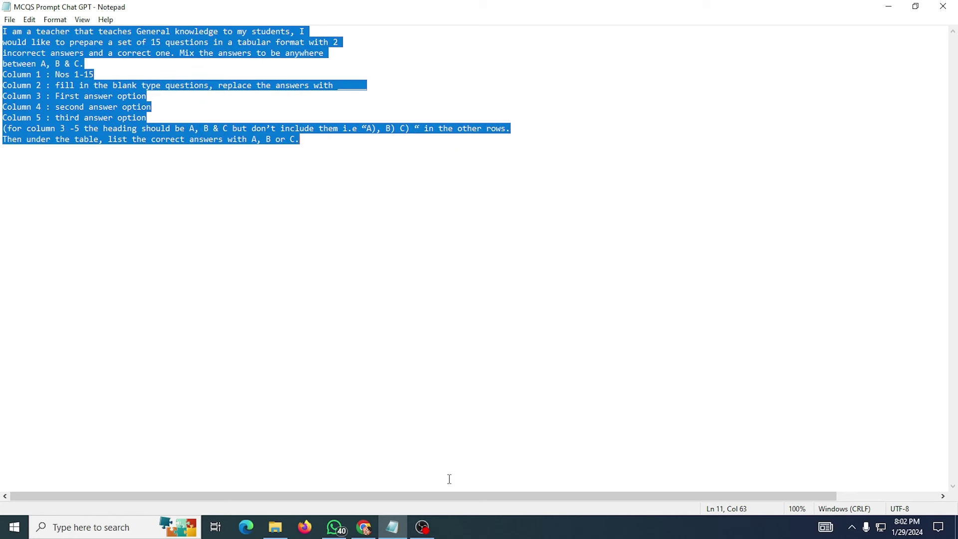
# Submit the copied prompt in ChatGPT, requesting a table of 15 general knowledge fill-in-the-blank questions with answer options A, B and C
pyautogui.click(364, 527)
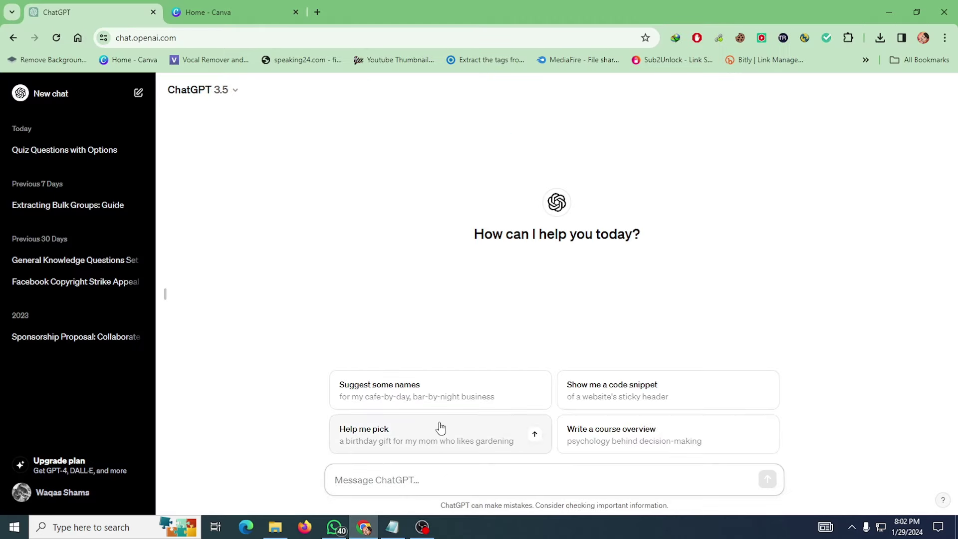
pyautogui.hotkey('ctrl', 'v')
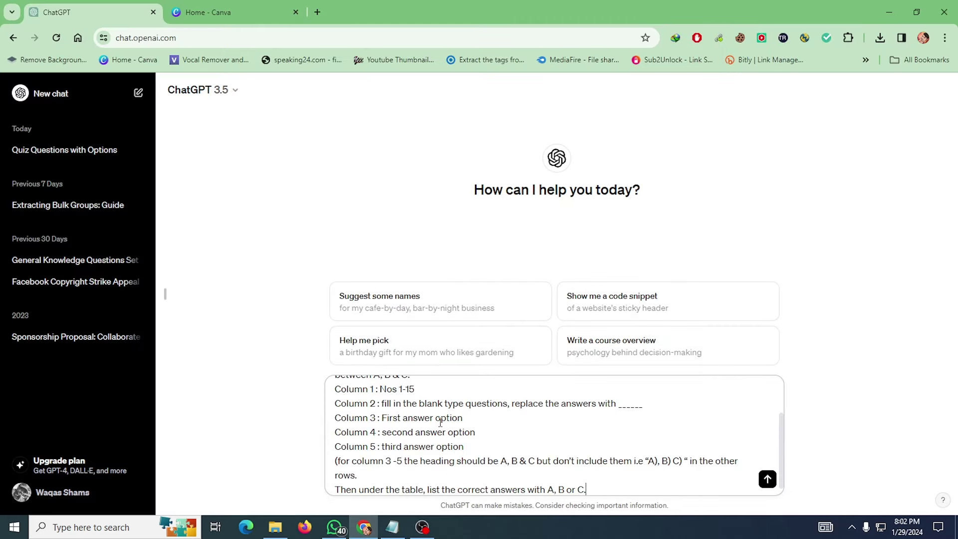
pyautogui.scroll(3, 418, 423)
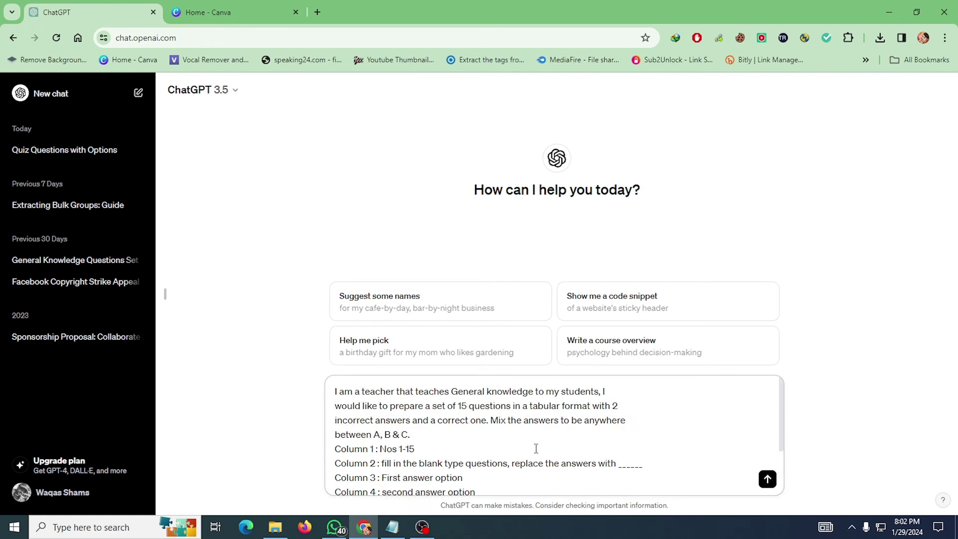
pyautogui.scroll(-3, 748, 472)
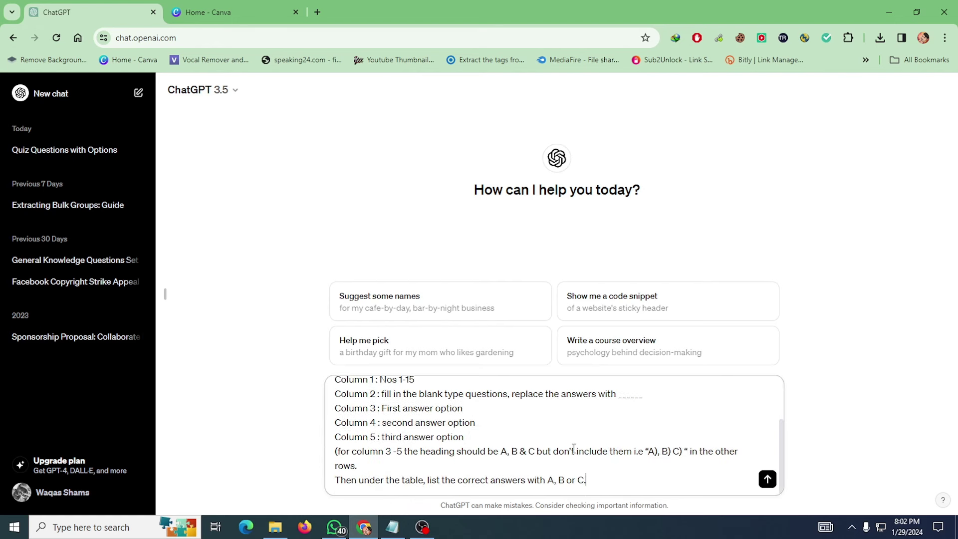
pyautogui.press('Return')
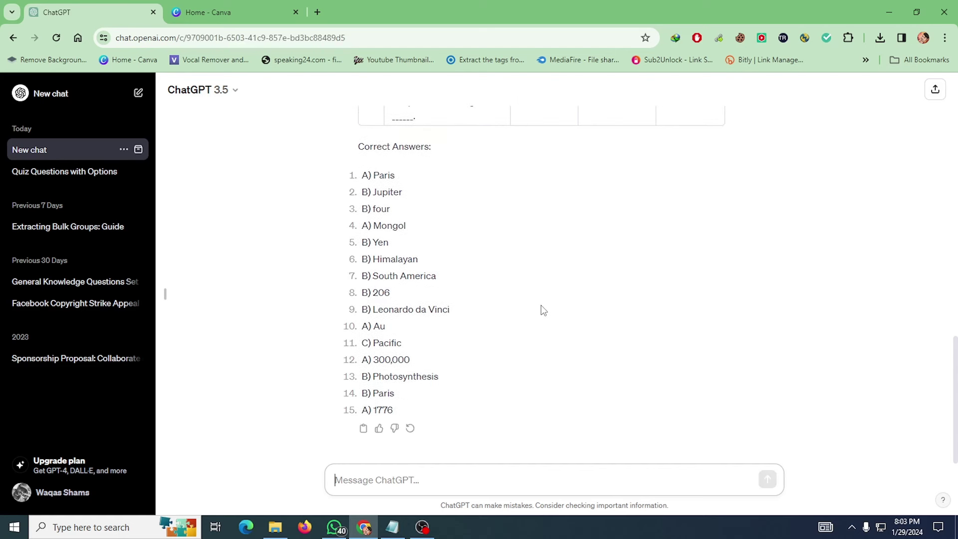
# Examine the generated table of fill-in-the-blank questions and their three answer options
pyautogui.scroll(3, 543, 306)
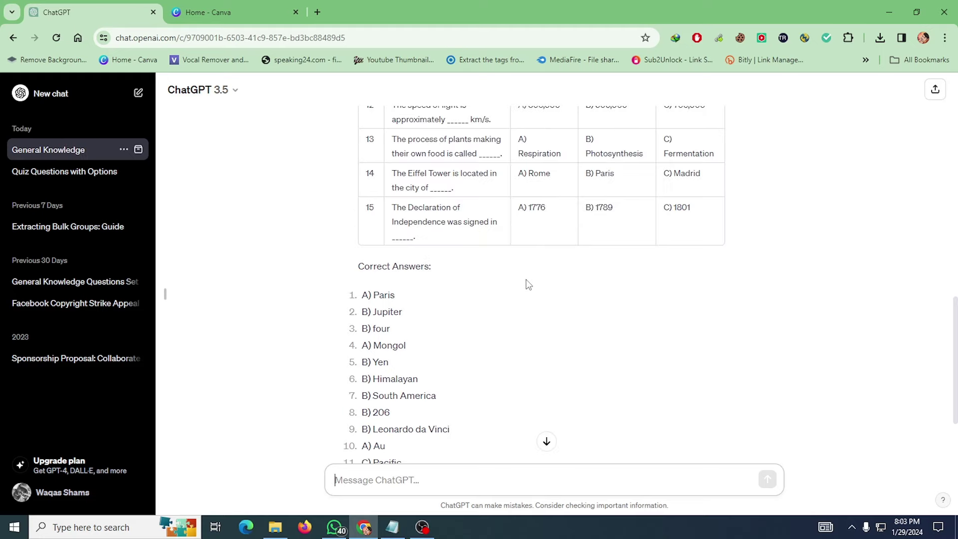
pyautogui.scroll(10, 589, 303)
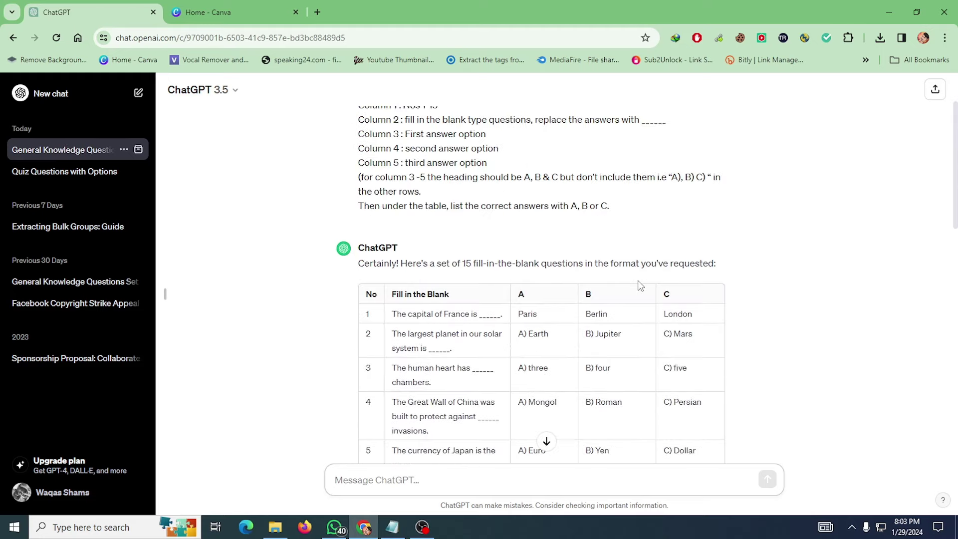
pyautogui.scroll(-2, 637, 321)
pyautogui.scroll(-2, 636, 329)
pyautogui.scroll(2, 630, 319)
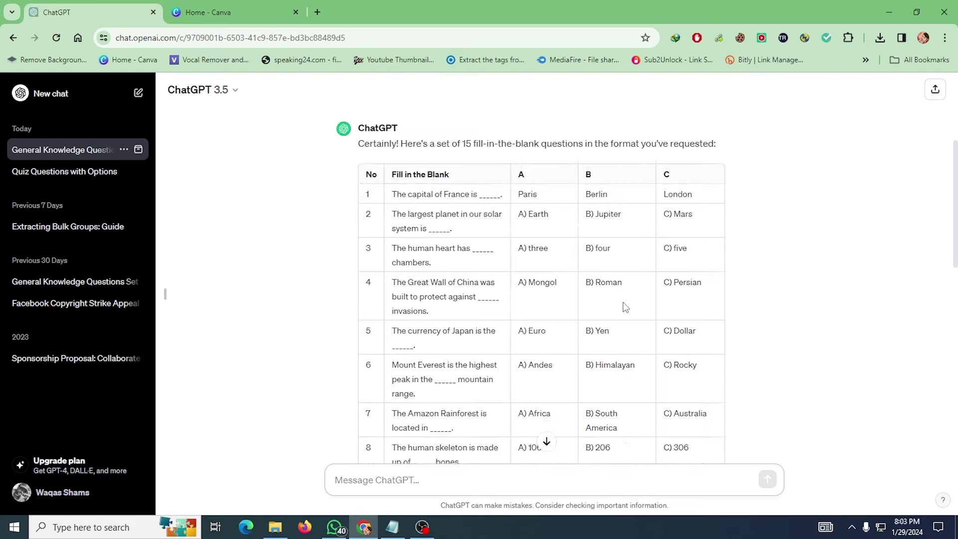
pyautogui.scroll(-8, 518, 344)
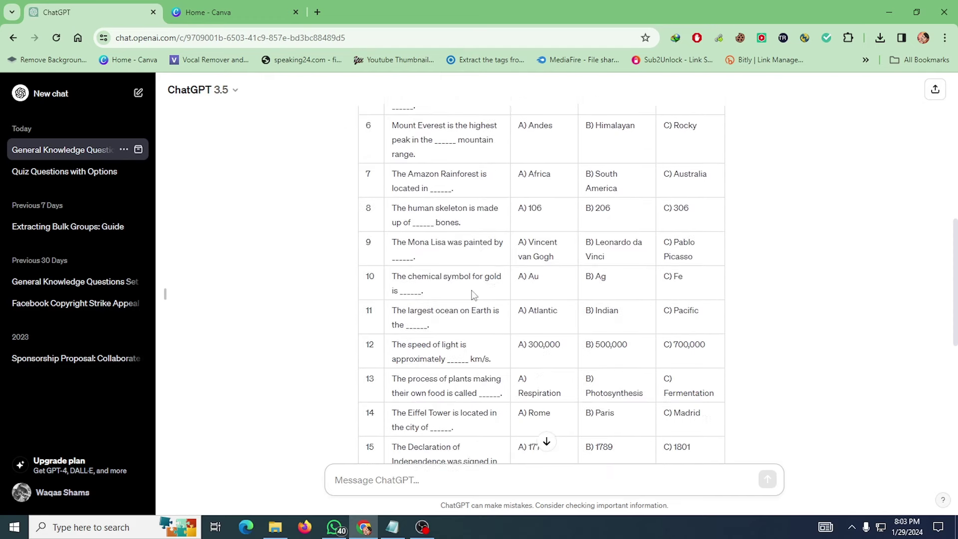
pyautogui.scroll(6, 487, 299)
pyautogui.scroll(2, 490, 278)
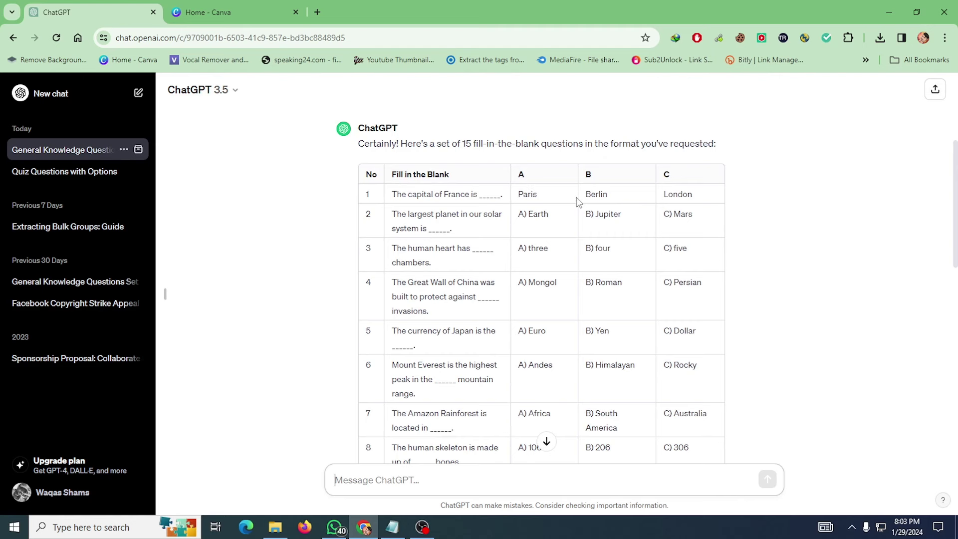
# Check the Correct Answers list below the table against the answer options of the questions
pyautogui.scroll(-10, 664, 194)
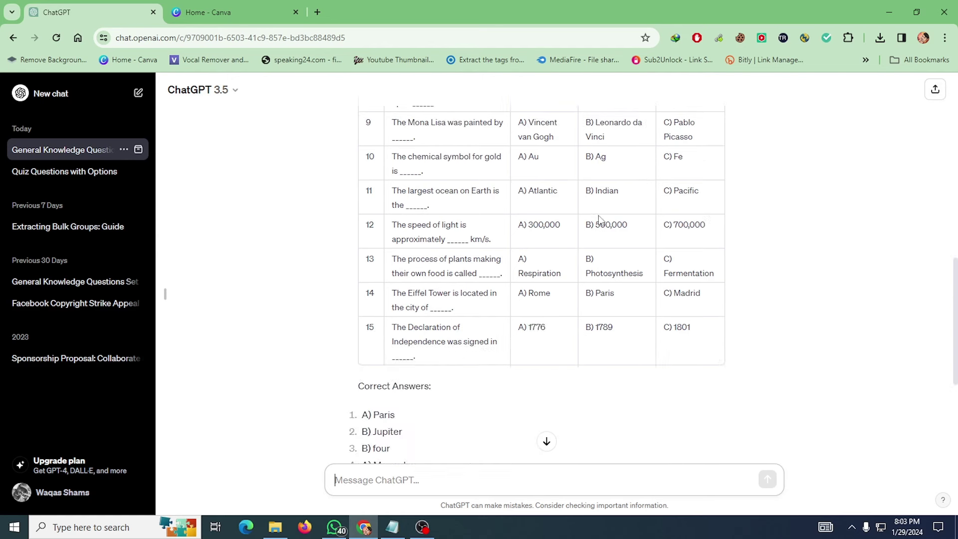
pyautogui.scroll(-2, 611, 209)
pyautogui.moveTo(360, 154); pyautogui.dragTo(458, 160)
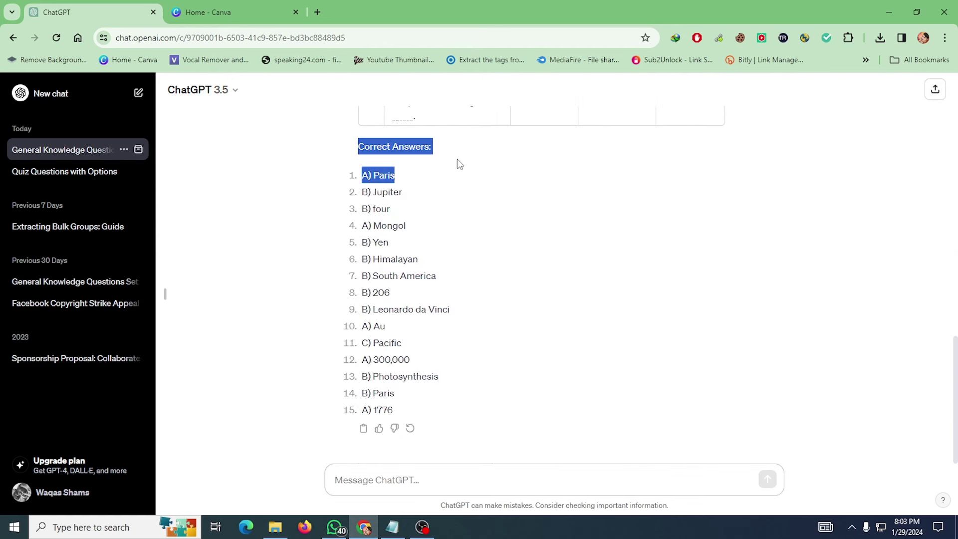
pyautogui.click(388, 179)
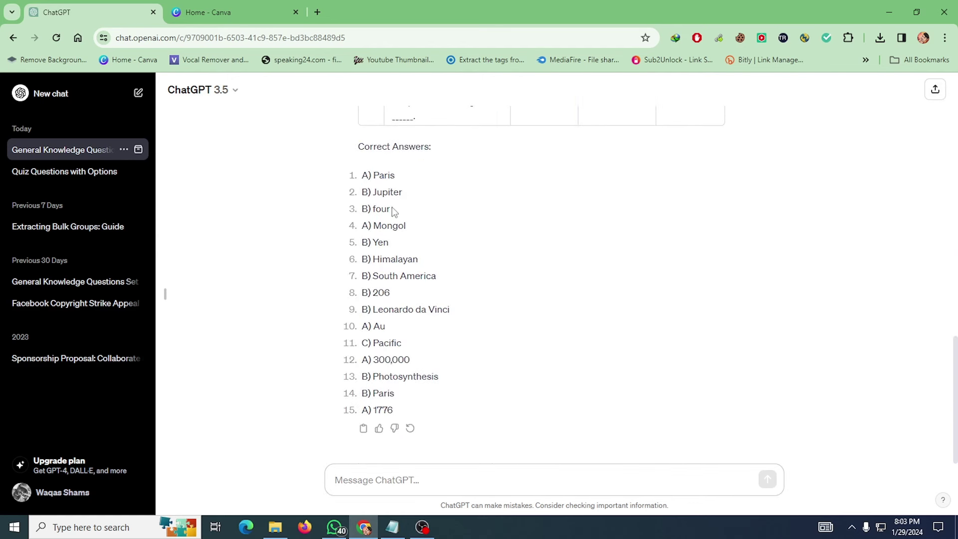
pyautogui.scroll(10, 567, 286)
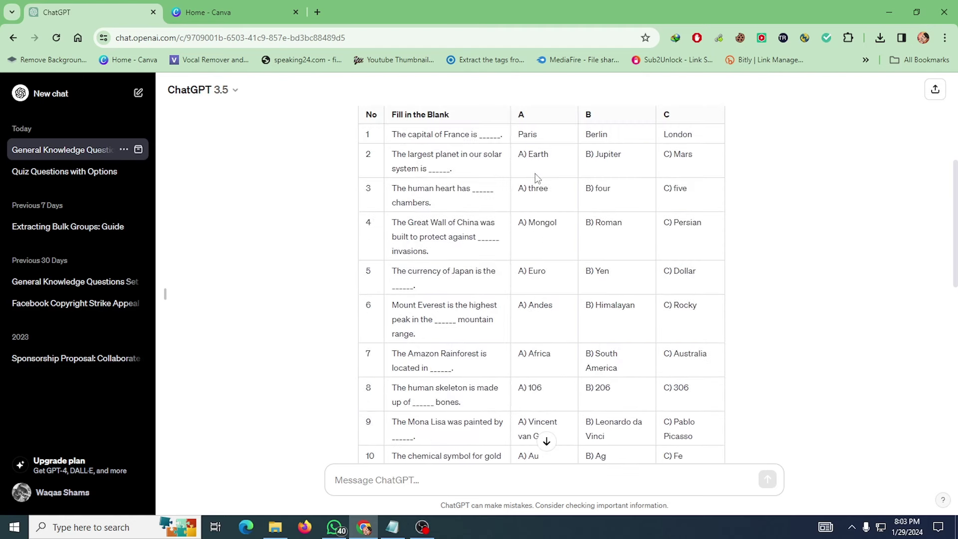
pyautogui.scroll(2, 537, 183)
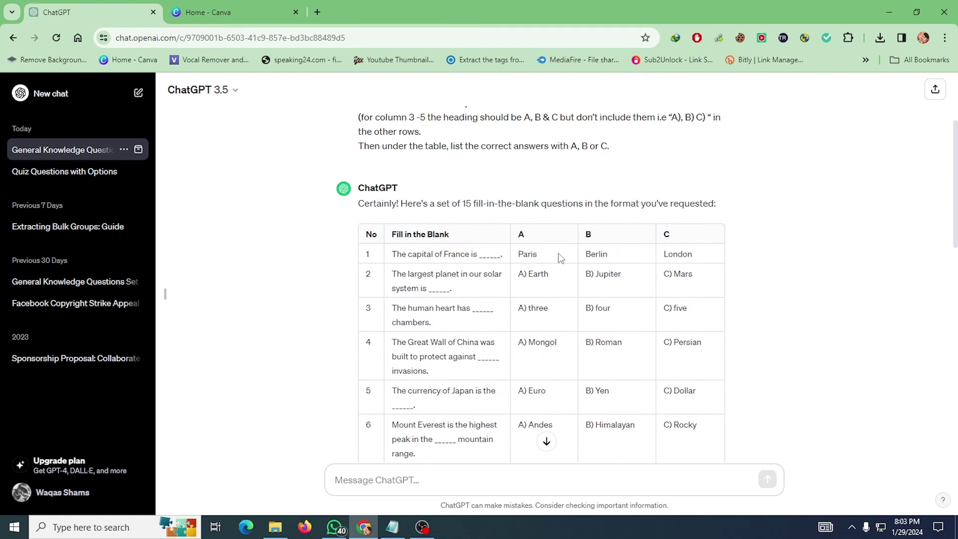
pyautogui.doubleClick(604, 274)
pyautogui.click(601, 274)
pyautogui.scroll(-4, 594, 270)
pyautogui.scroll(3, 589, 266)
pyautogui.scroll(1, 588, 266)
pyautogui.scroll(-4, 601, 312)
pyautogui.scroll(4, 609, 304)
# Switch to Canva, create a blank 1920 × 1080 px video and set its page duration to 10.0 seconds
pyautogui.click(203, 6)
pyautogui.scroll(-3, 629, 177)
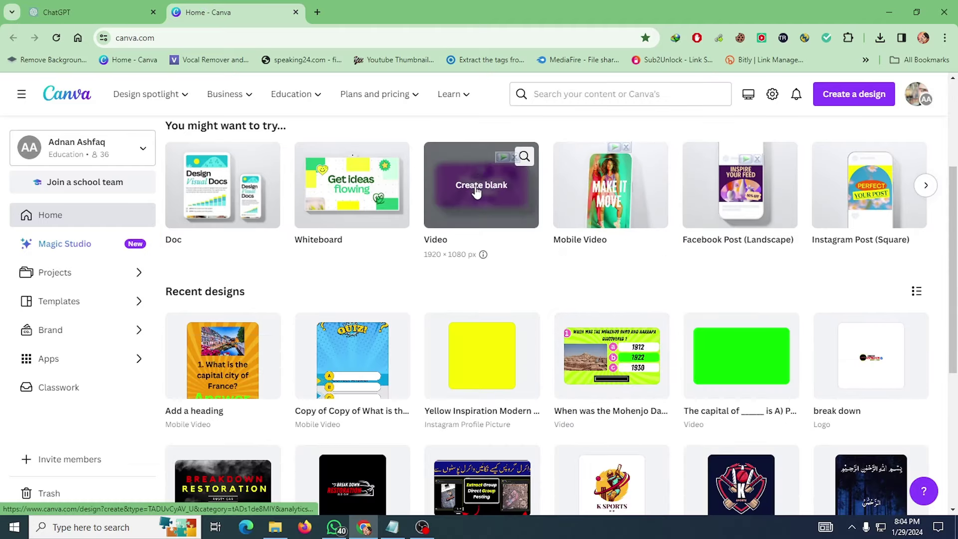
pyautogui.click(476, 192)
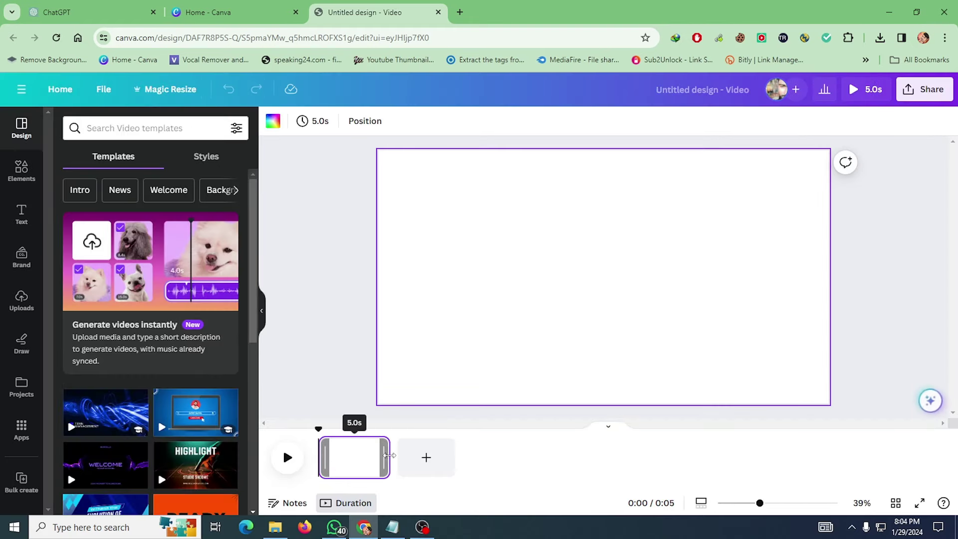
pyautogui.moveTo(385, 459); pyautogui.dragTo(440, 459)
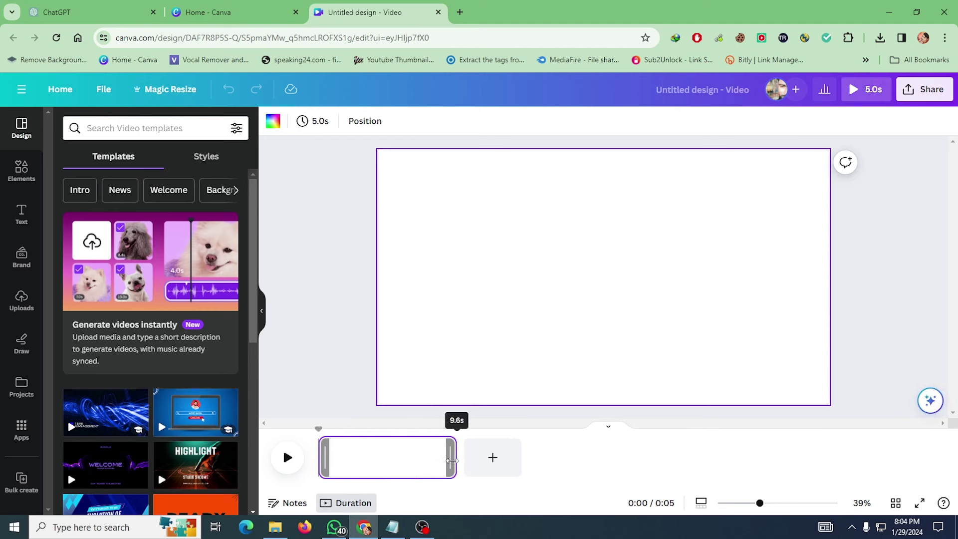
pyautogui.moveTo(451, 459)
pyautogui.mouseDown()
pyautogui.moveTo(406, 458)
pyautogui.moveTo(457, 460)
pyautogui.moveTo(457, 472)
pyautogui.mouseUp()
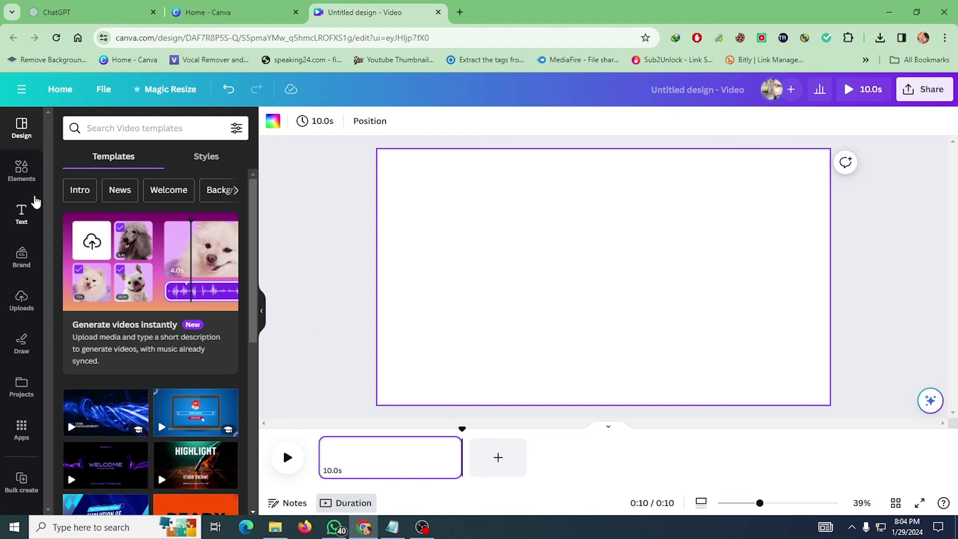
# Search the elements for "spiral" videos and add the 30-second lime green swirling rays clip to the page
pyautogui.click(22, 170)
pyautogui.click(159, 133)
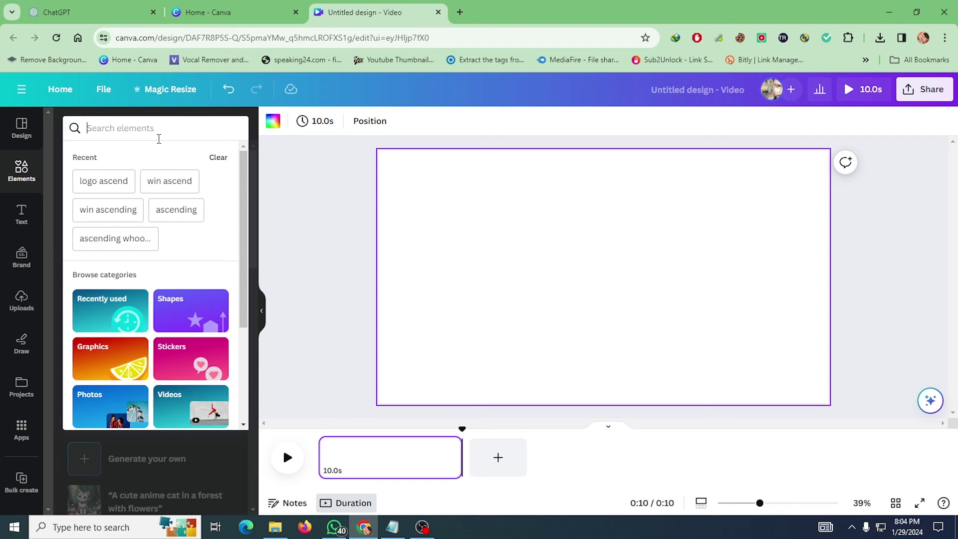
pyautogui.write('spiral')
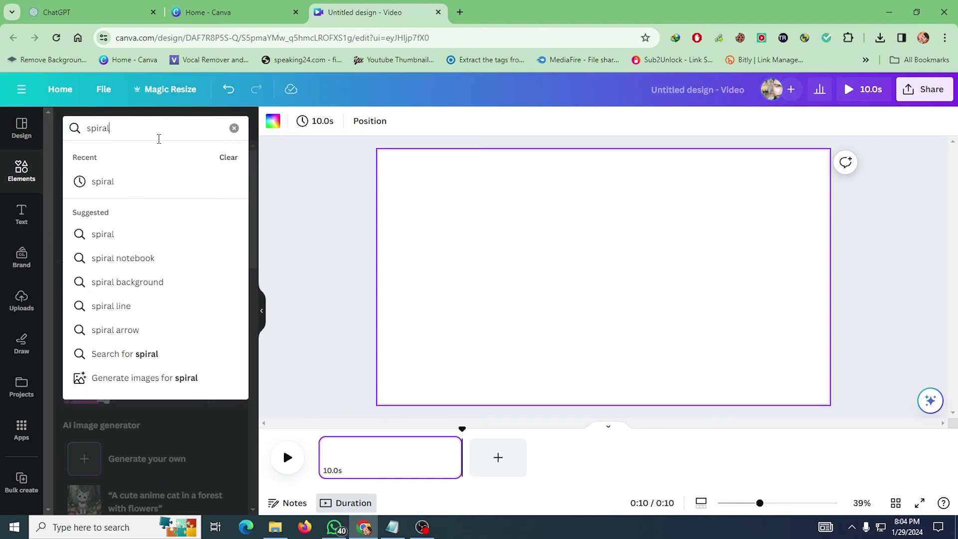
pyautogui.press('Return')
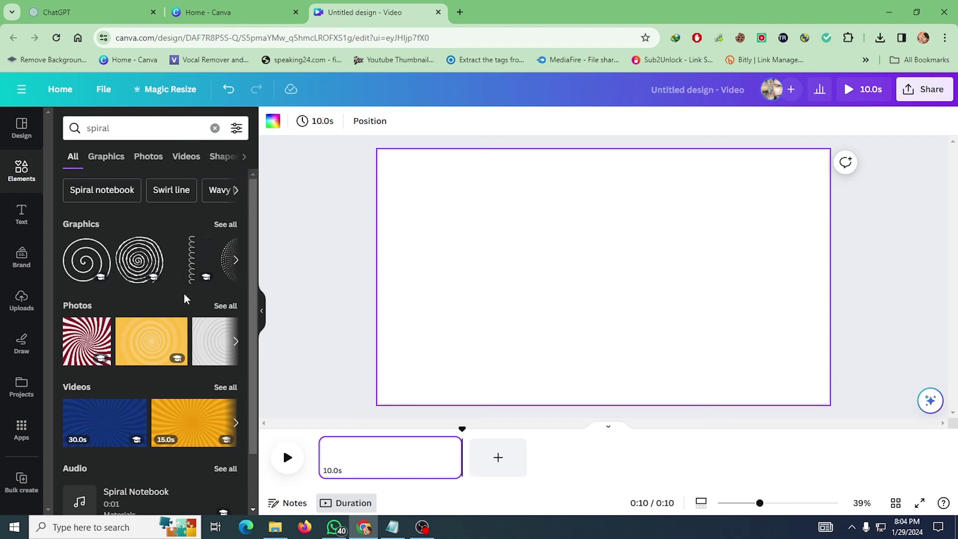
pyautogui.click(187, 157)
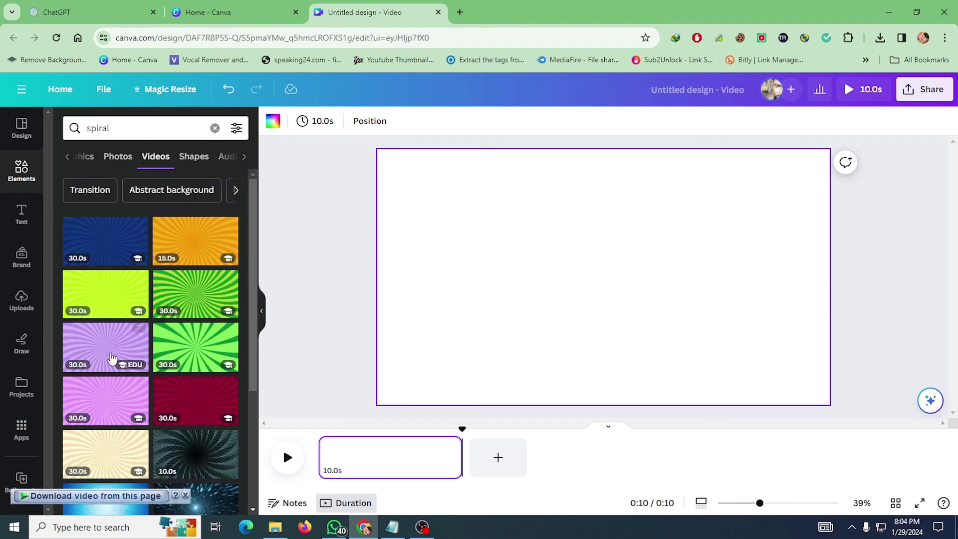
pyautogui.scroll(-2, 187, 362)
pyautogui.scroll(2, 188, 363)
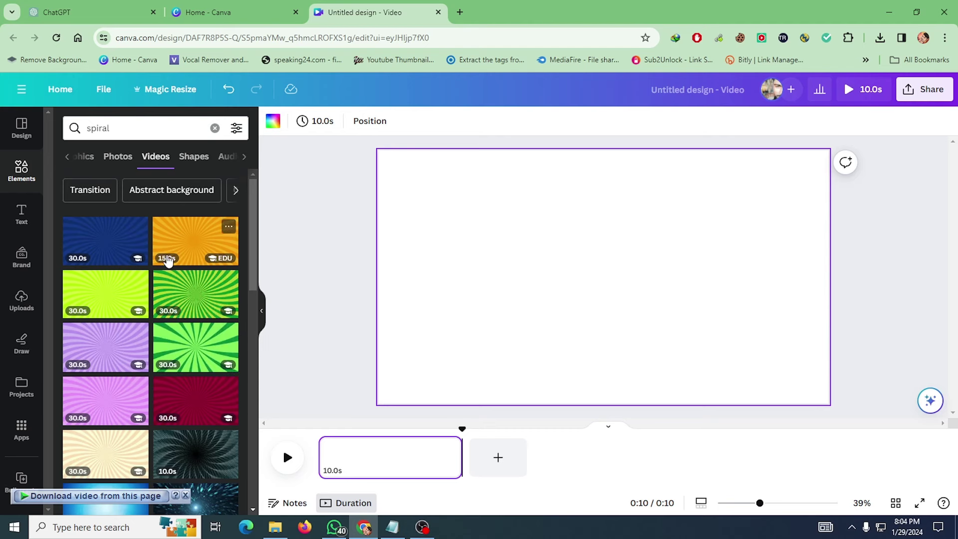
pyautogui.moveTo(103, 299)
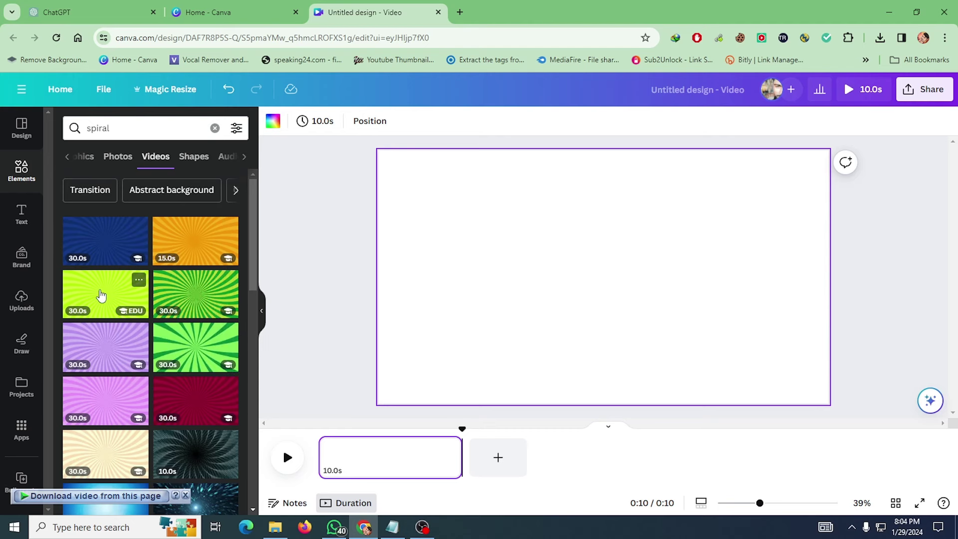
pyautogui.click(101, 296)
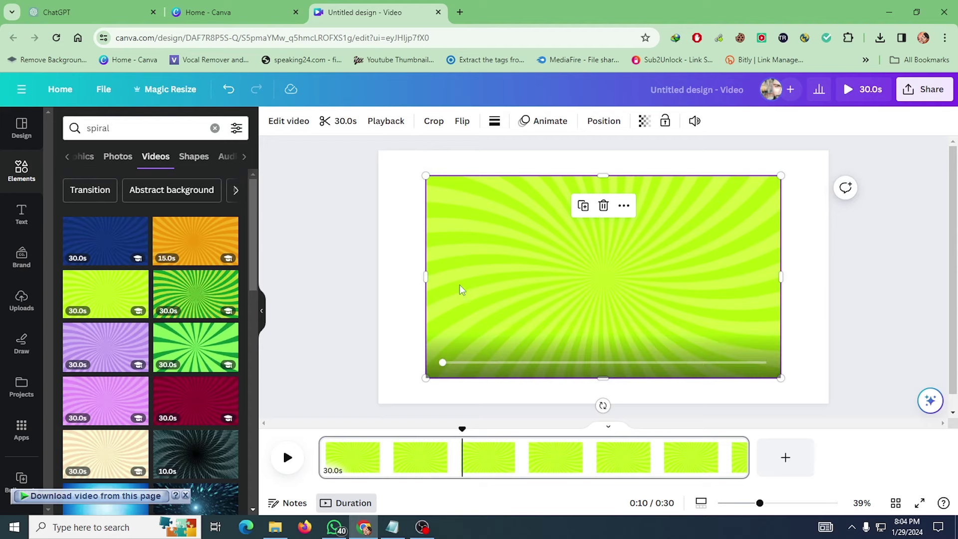
# Align the lime green clip with the page's upper-left corner and enlarge it to cover the whole page
pyautogui.moveTo(568, 270); pyautogui.dragTo(538, 257)
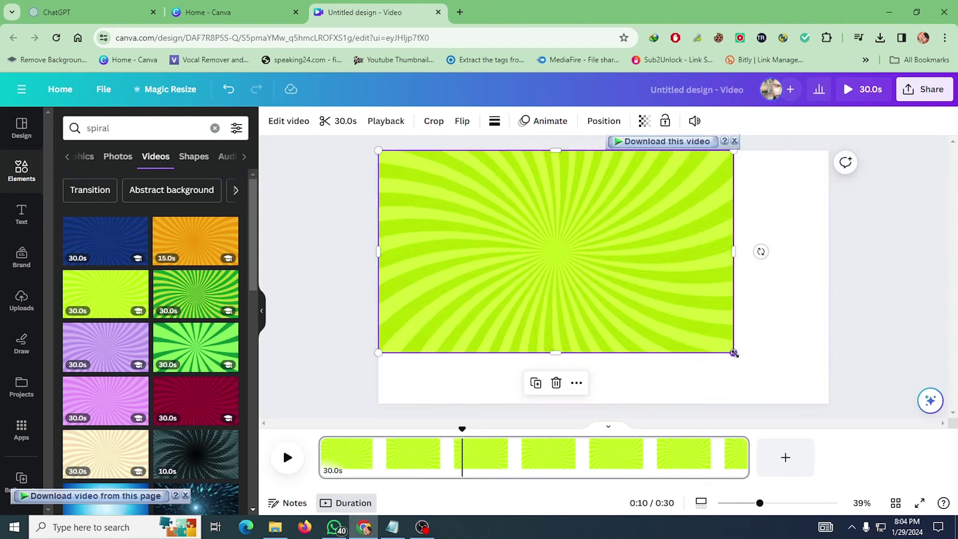
pyautogui.moveTo(733, 352); pyautogui.dragTo(835, 399)
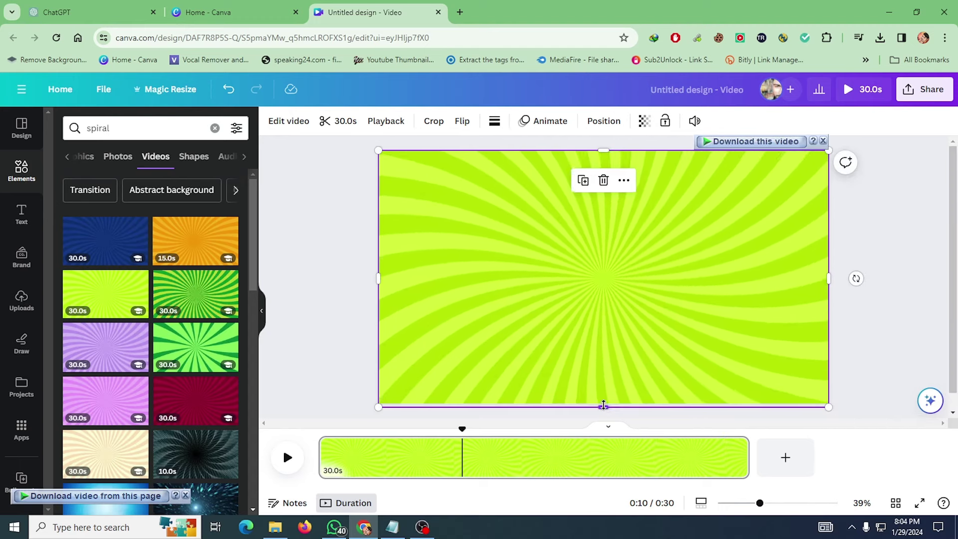
pyautogui.moveTo(603, 407); pyautogui.dragTo(603, 403)
pyautogui.click(863, 304)
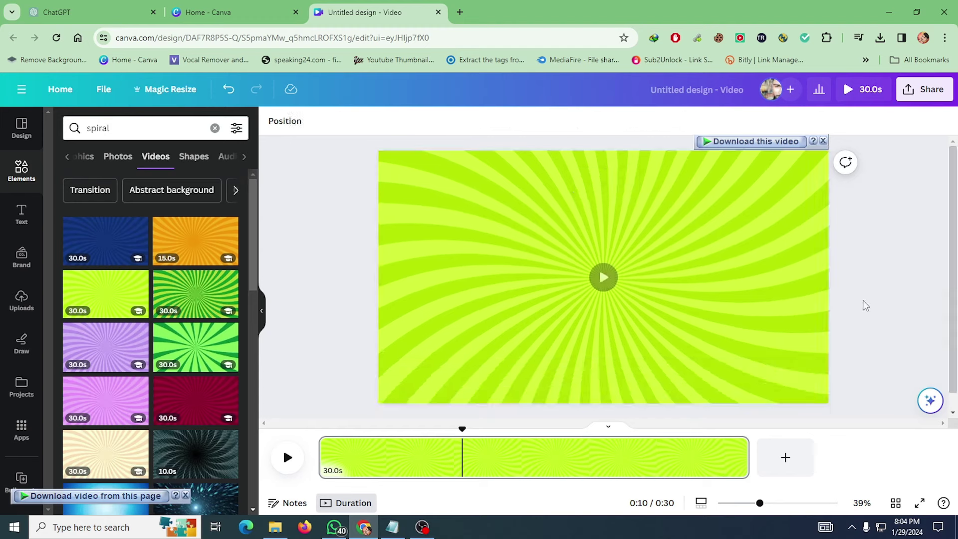
pyautogui.click(712, 344)
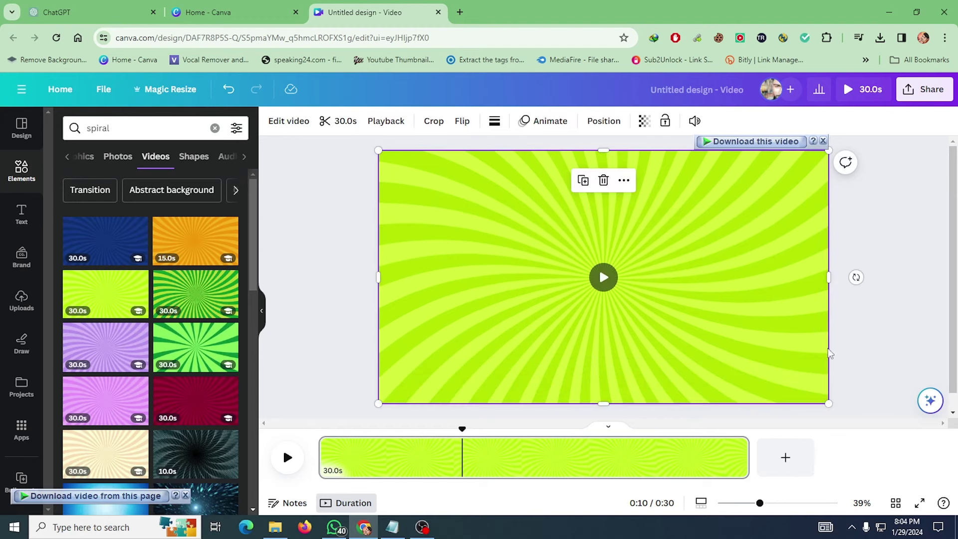
# Trim the page on the timeline to 10.0 seconds and return the playhead to the start
pyautogui.click(398, 449)
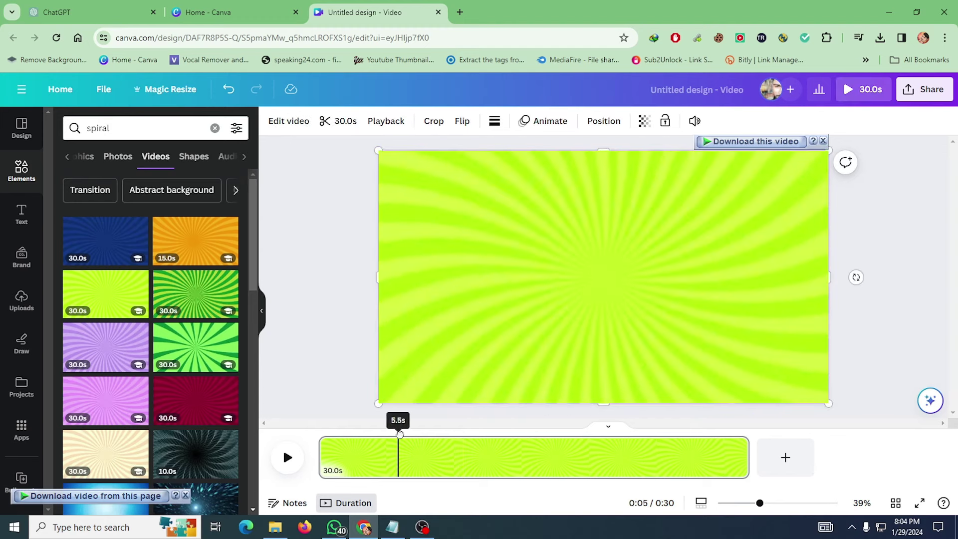
pyautogui.click(511, 449)
pyautogui.moveTo(743, 463); pyautogui.dragTo(451, 481)
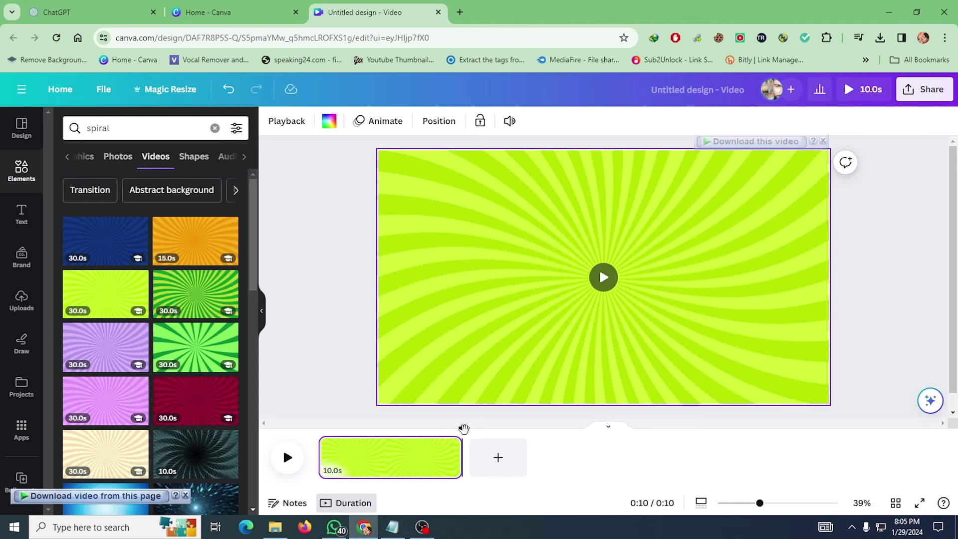
pyautogui.moveTo(464, 429); pyautogui.dragTo(318, 429)
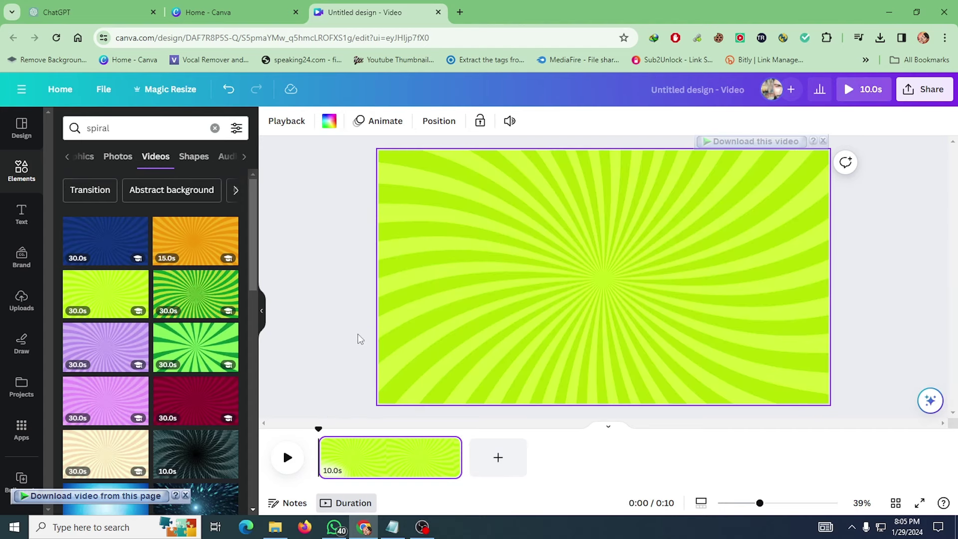
# Add a rounded square shape to the right half of the page and fill it with white
pyautogui.click(211, 129)
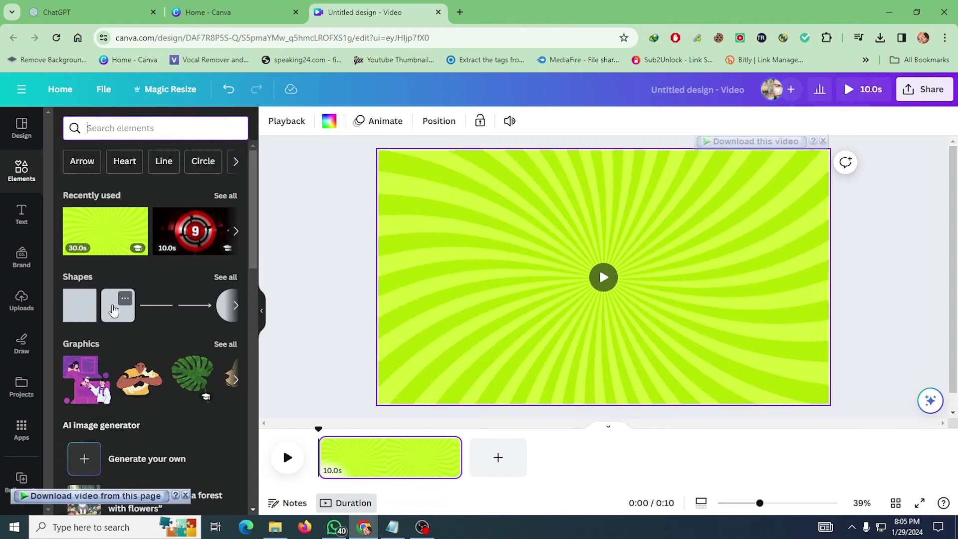
pyautogui.moveTo(113, 310); pyautogui.dragTo(684, 267)
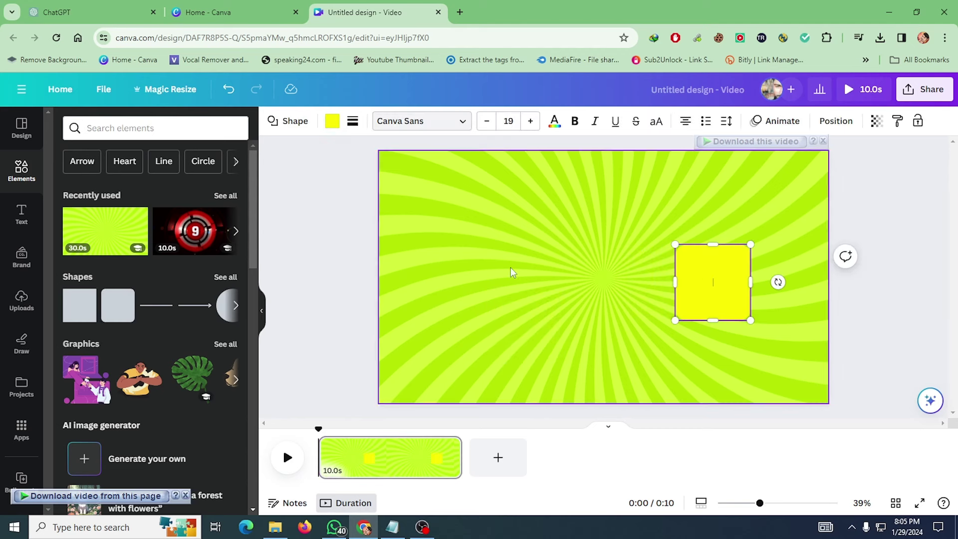
pyautogui.click(331, 120)
pyautogui.click(194, 193)
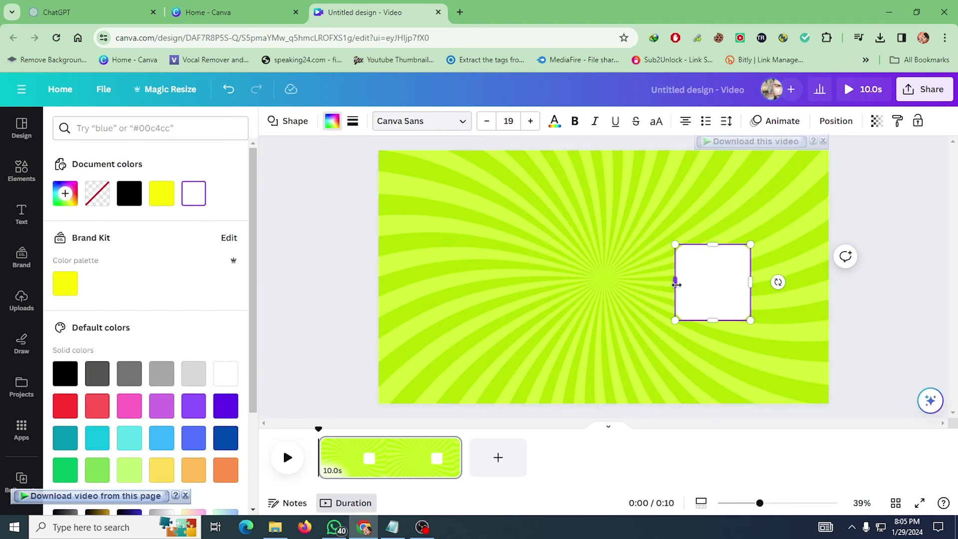
# Reshape the white rounded square into a thin horizontal bar about a third of the page width
pyautogui.moveTo(676, 284); pyautogui.dragTo(473, 284)
pyautogui.moveTo(612, 320); pyautogui.dragTo(612, 288)
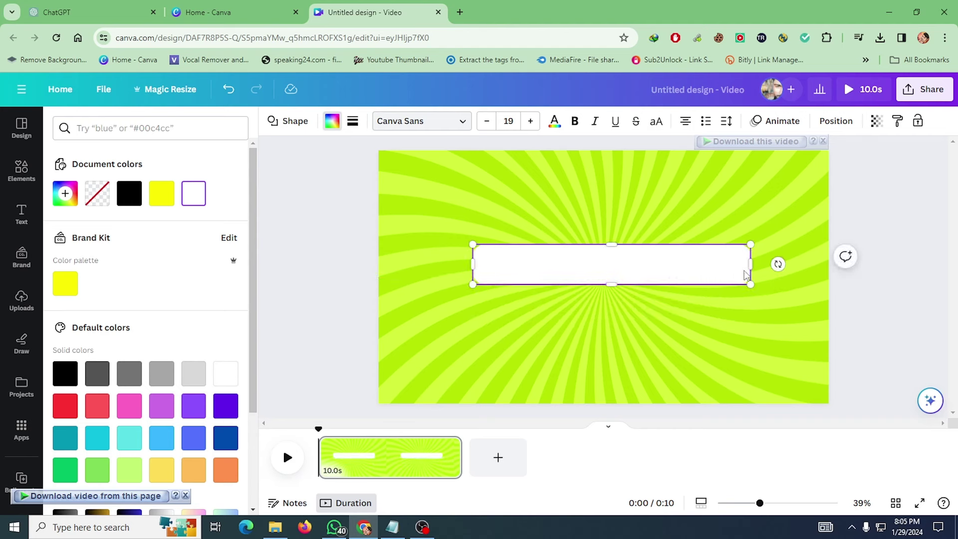
pyautogui.moveTo(748, 265); pyautogui.dragTo(624, 264)
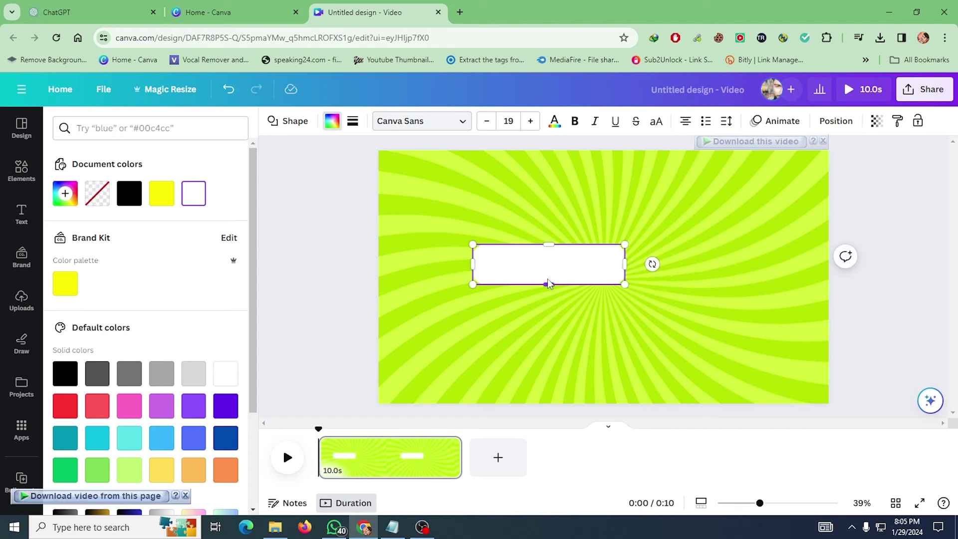
pyautogui.moveTo(548, 283); pyautogui.dragTo(548, 277)
pyautogui.click(549, 257)
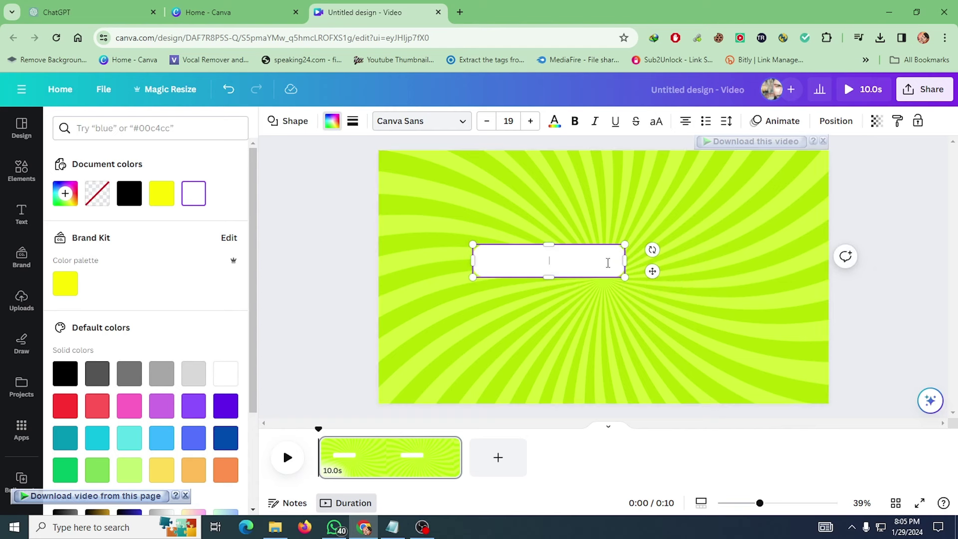
# Move the white bar to the page's right side and duplicate it into a vertical stack of three evenly spaced answer bars
pyautogui.click(759, 310)
pyautogui.moveTo(573, 267); pyautogui.dragTo(746, 308)
pyautogui.click(719, 266)
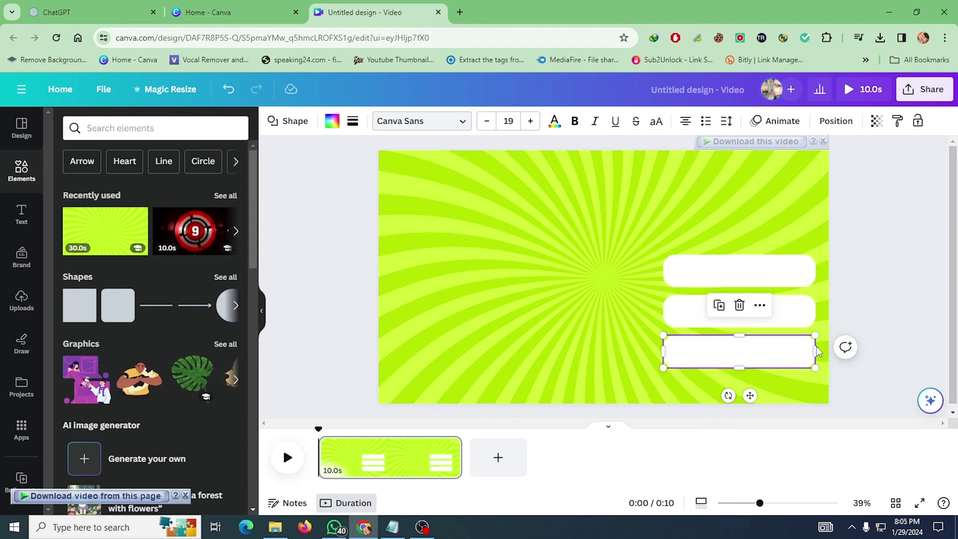
pyautogui.click(889, 312)
pyautogui.click(763, 350)
pyautogui.click(793, 319)
# Duplicate the uppermost white bar and place the copy in the page's lower-left area, level with the lowest answer bar
pyautogui.click(772, 280)
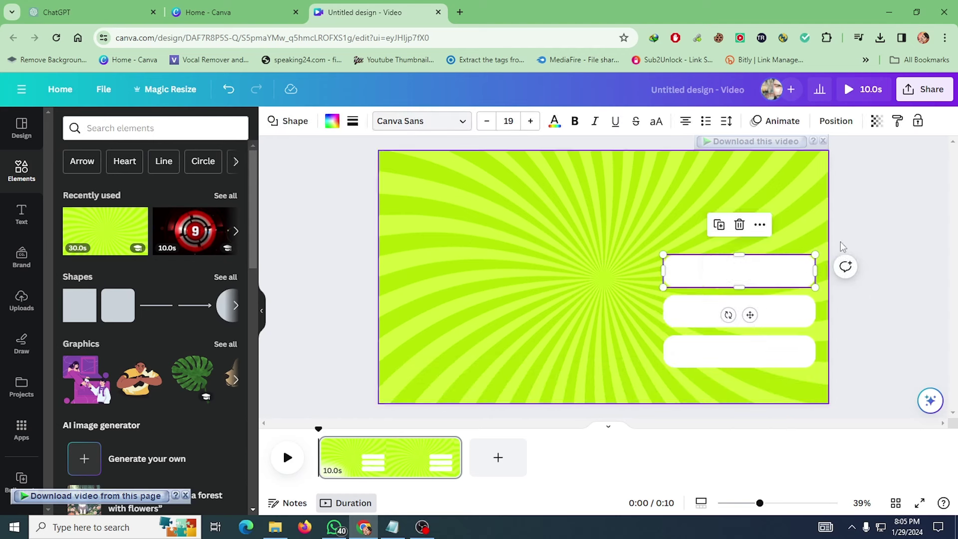
pyautogui.click(719, 225)
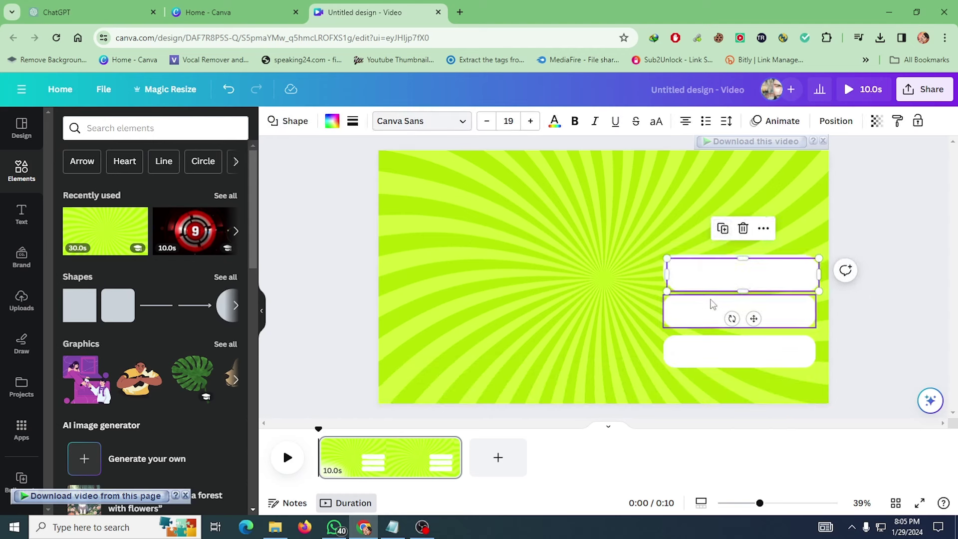
pyautogui.moveTo(714, 308); pyautogui.dragTo(460, 351)
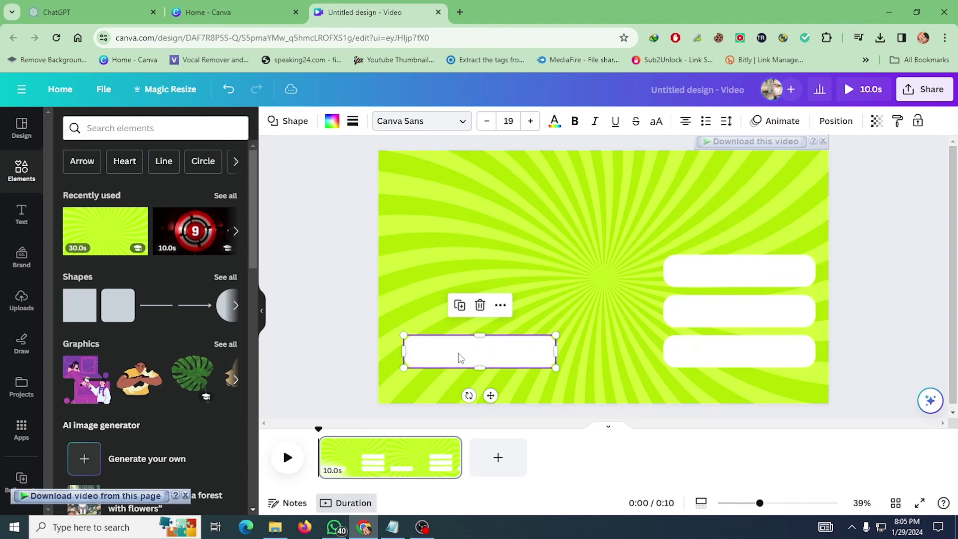
# Fill the lower-left bar with the custom bright green #00FF19
pyautogui.click(332, 121)
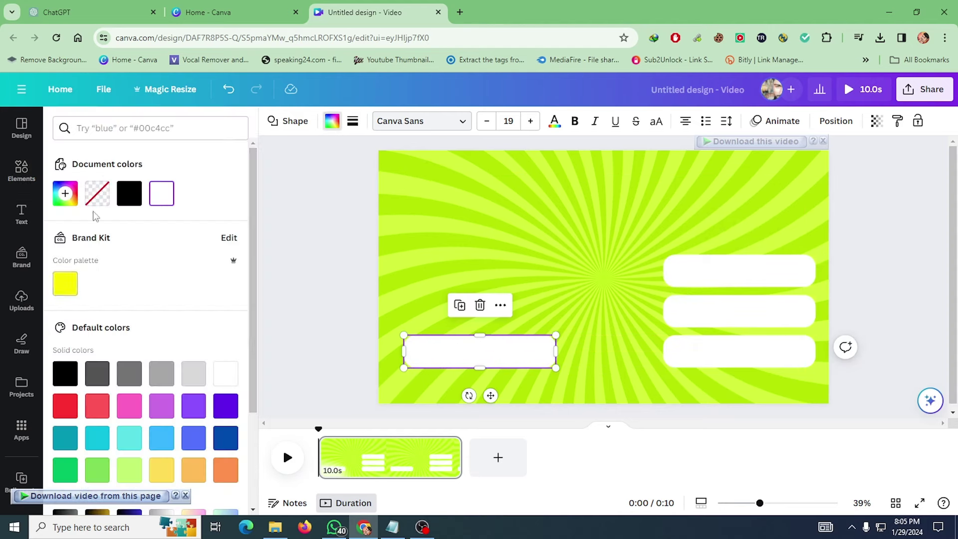
pyautogui.click(65, 193)
pyautogui.click(121, 325)
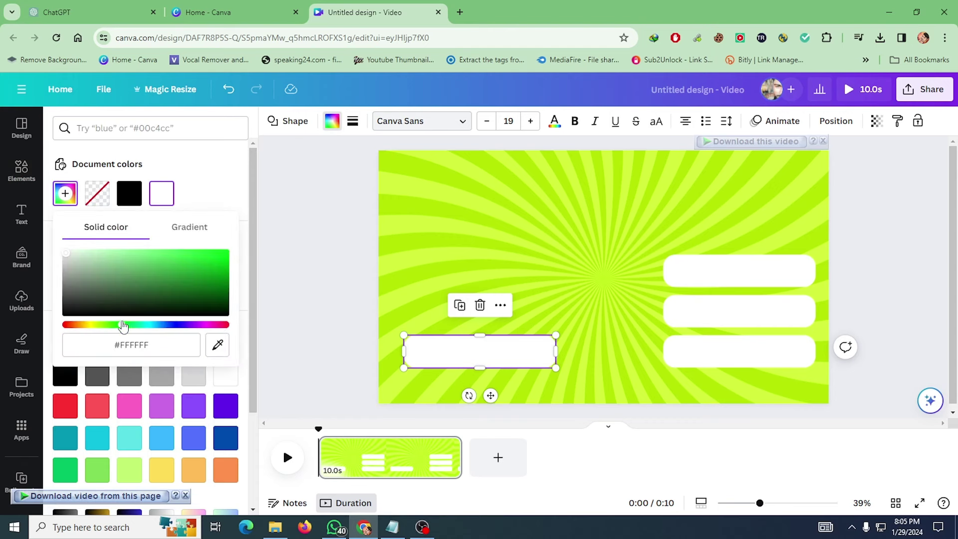
pyautogui.moveTo(76, 260); pyautogui.dragTo(309, 234)
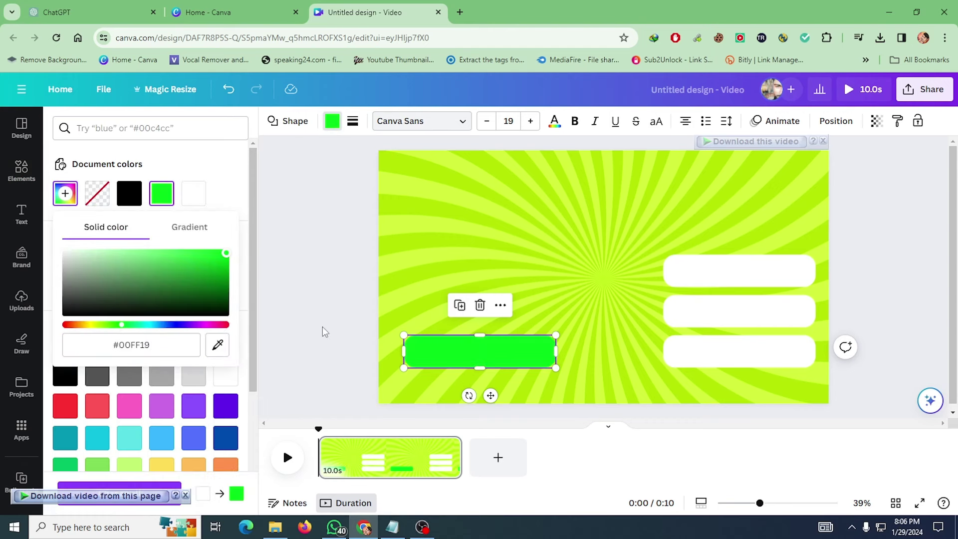
pyautogui.press('Escape')
pyautogui.click(408, 241)
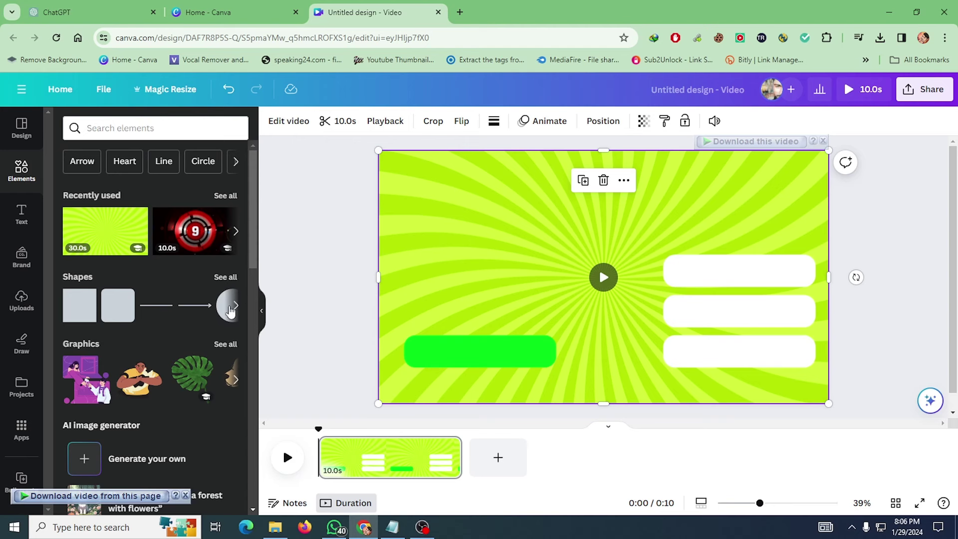
# Add a circle from the full shapes collection to the page's upper-left corner
pyautogui.click(220, 277)
pyautogui.scroll(-3, 135, 299)
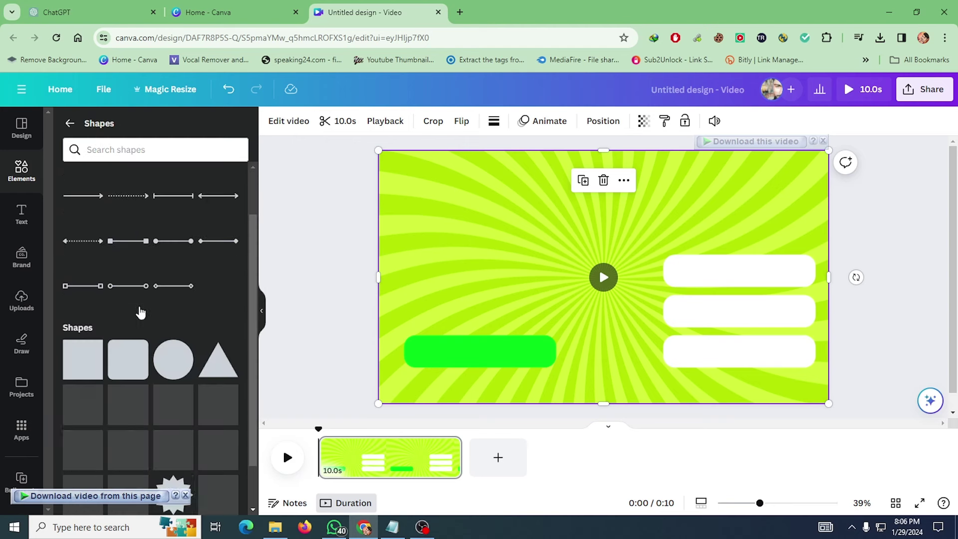
pyautogui.moveTo(170, 313); pyautogui.dragTo(461, 216)
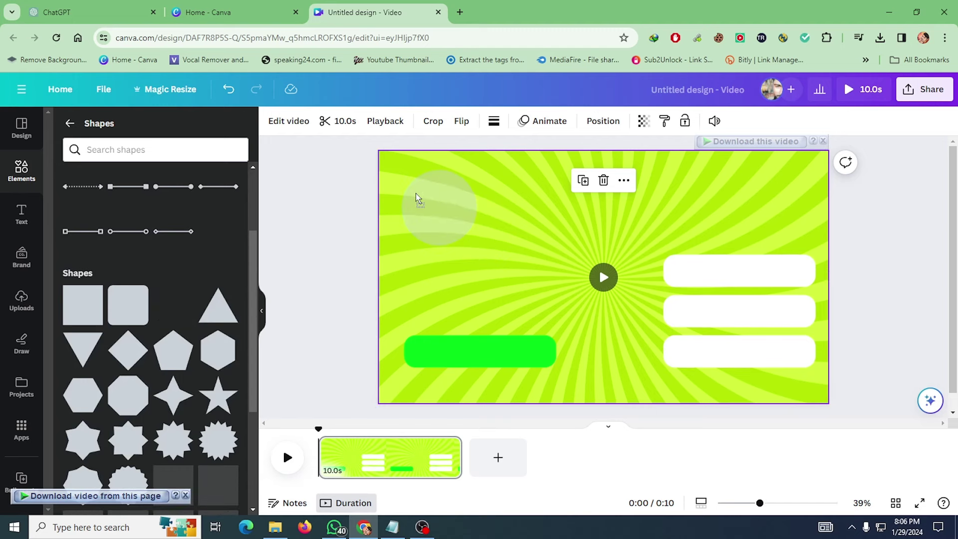
pyautogui.moveTo(415, 193); pyautogui.dragTo(415, 193)
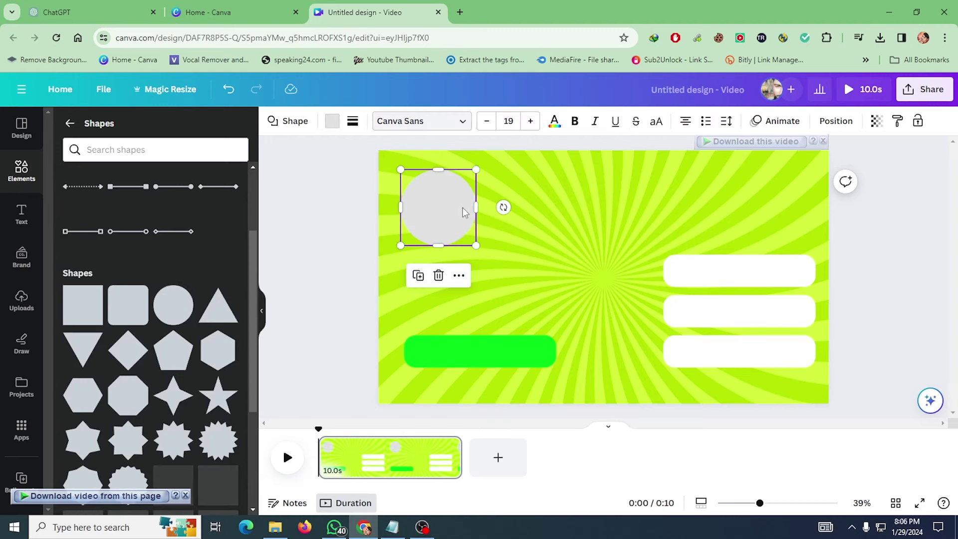
# Fill the upper-left circle with the default pink and give it a solid border of weight 4
pyautogui.click(331, 121)
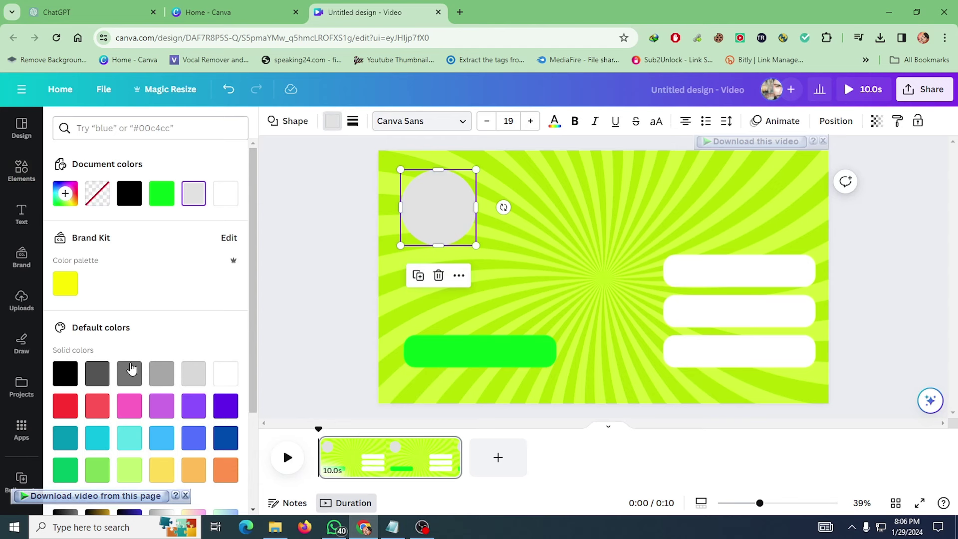
pyautogui.click(136, 404)
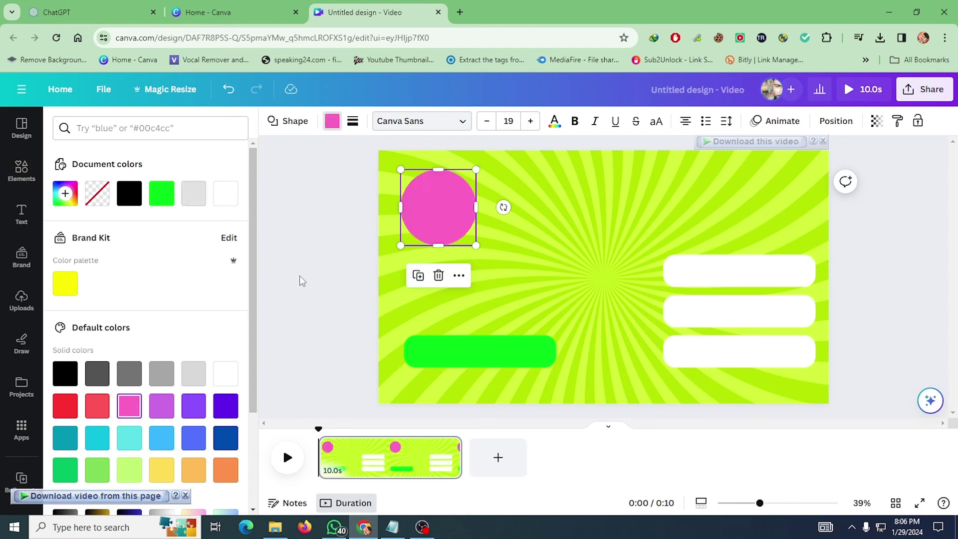
pyautogui.click(352, 120)
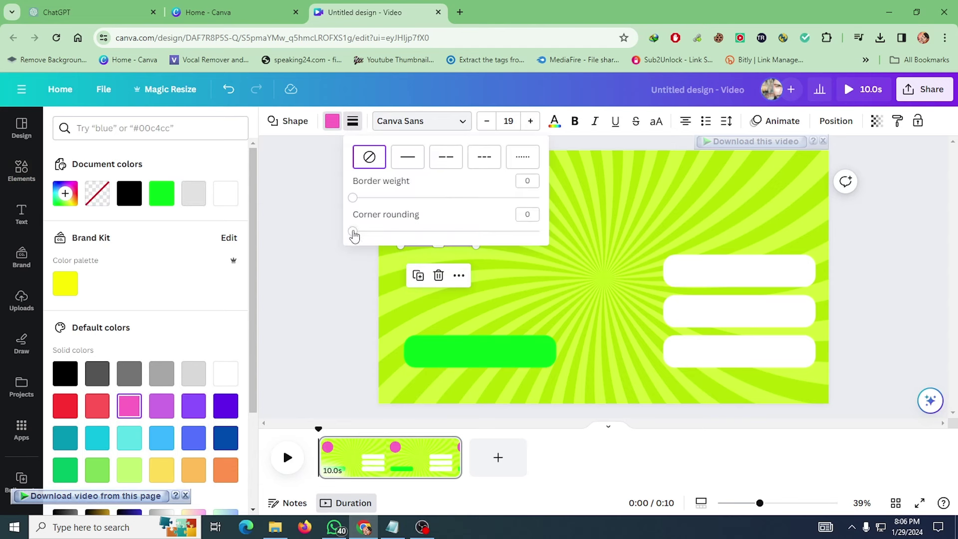
pyautogui.moveTo(353, 198); pyautogui.dragTo(360, 199)
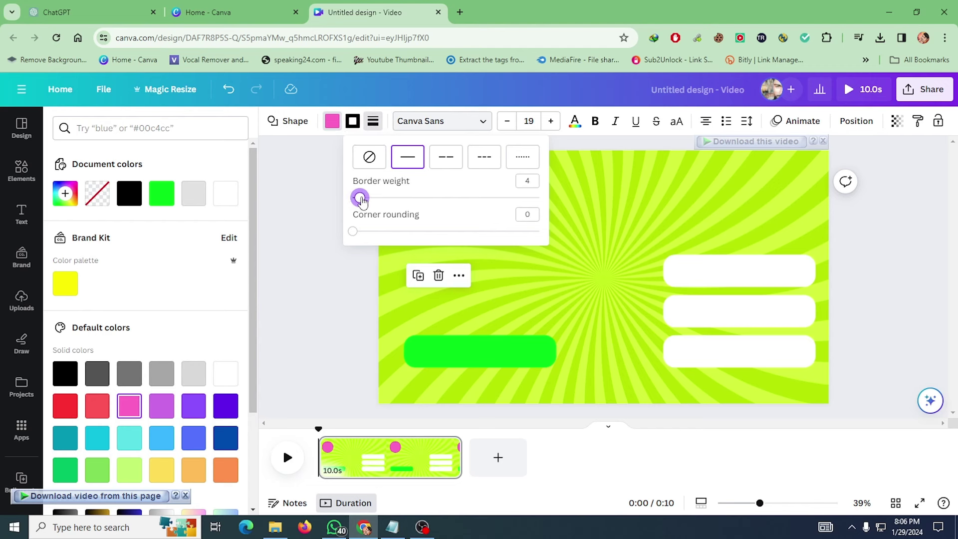
pyautogui.click(306, 200)
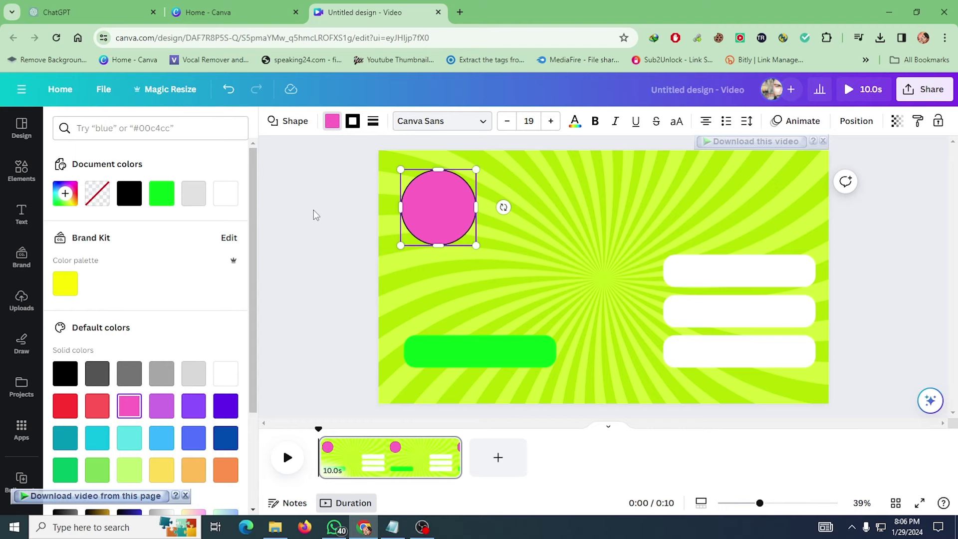
pyautogui.click(313, 209)
# Change the pink circle's border colour to white
pyautogui.click(410, 210)
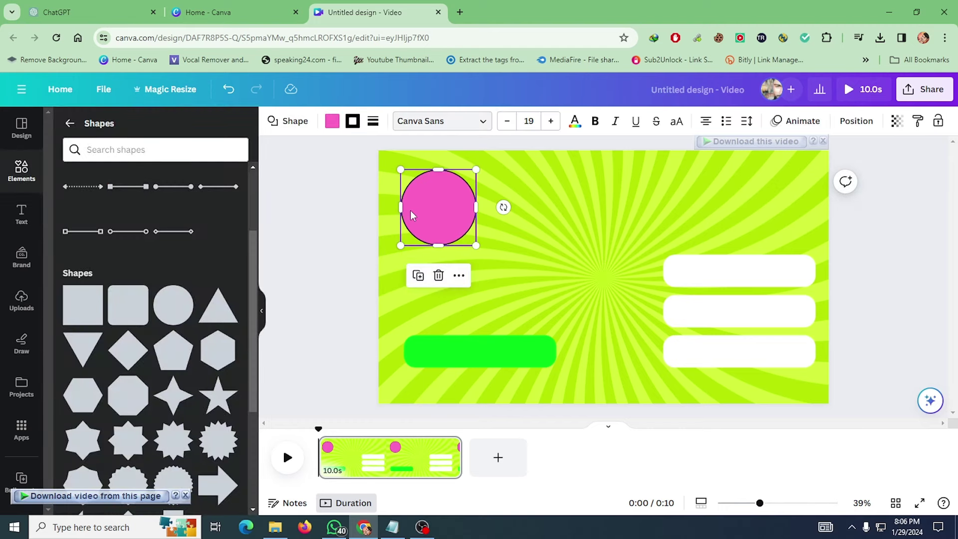
pyautogui.click(350, 124)
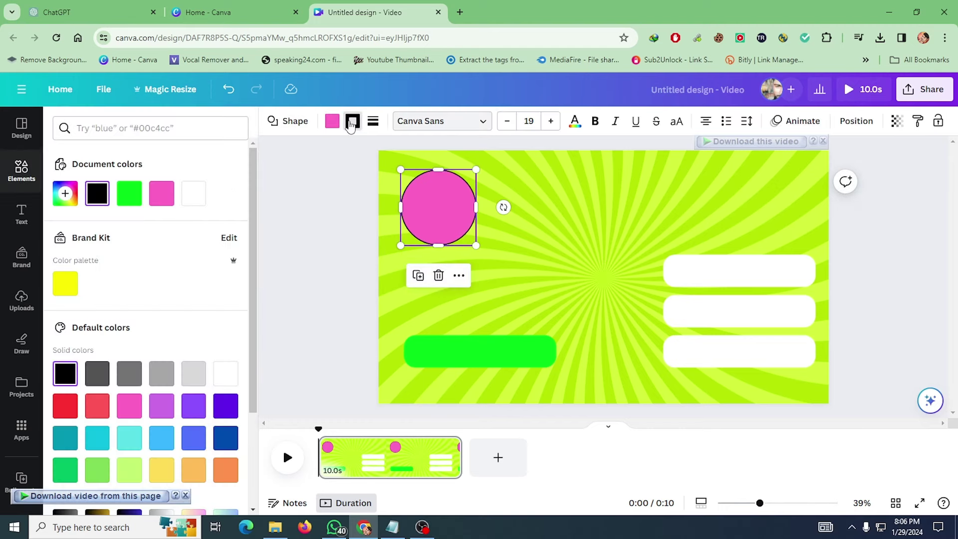
pyautogui.click(200, 197)
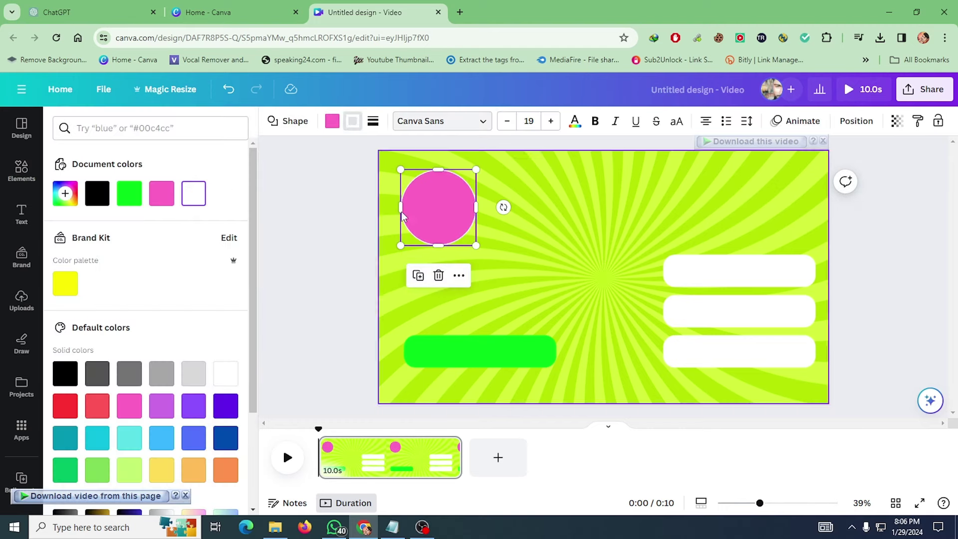
pyautogui.click(372, 121)
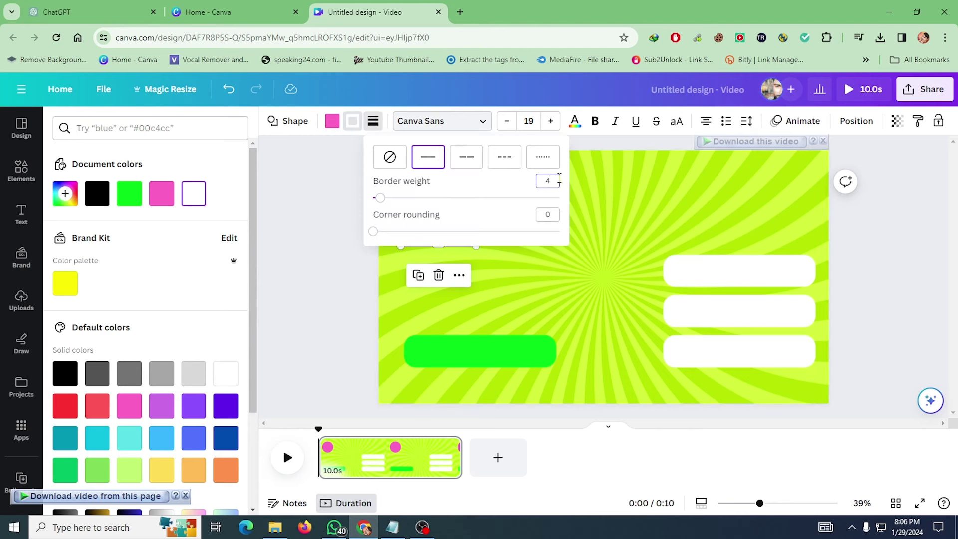
pyautogui.click(316, 206)
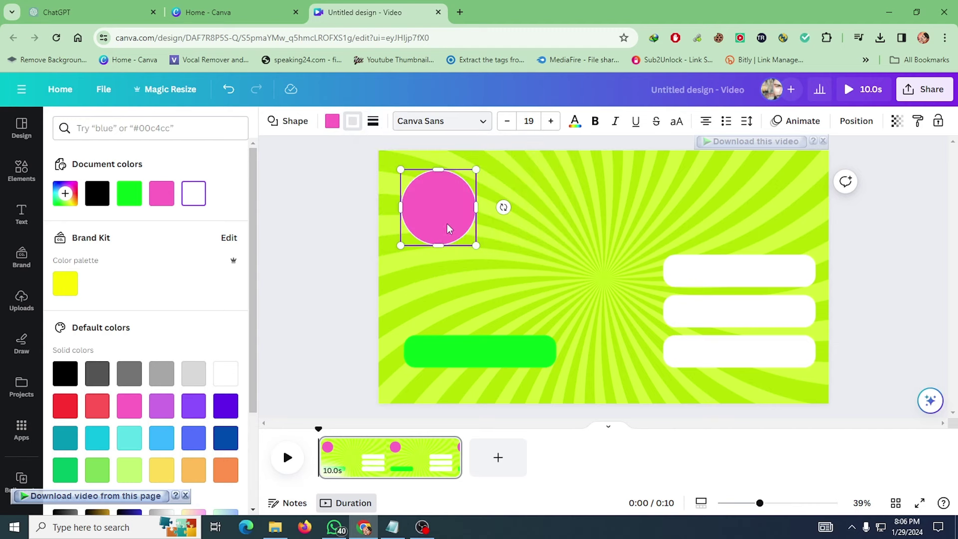
pyautogui.click(295, 222)
# Shrink the pink circle to a small badge and position it near the page's upper-left corner
pyautogui.click(474, 251)
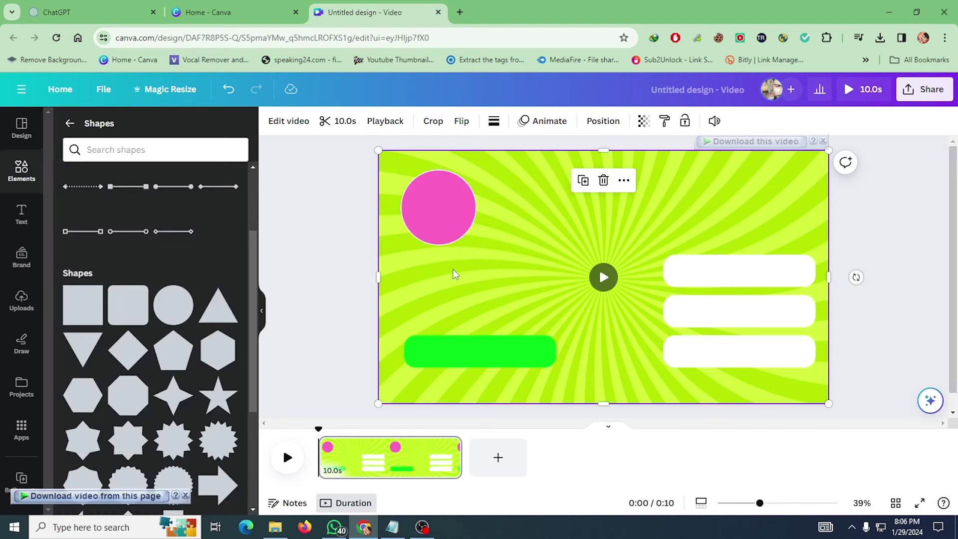
pyautogui.click(451, 228)
pyautogui.moveTo(475, 243); pyautogui.dragTo(410, 175)
pyautogui.click(362, 182)
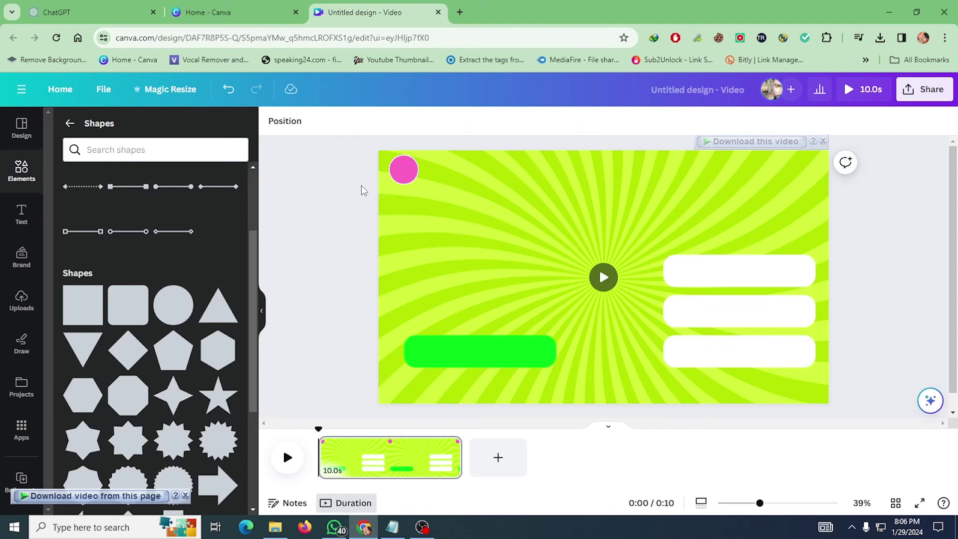
pyautogui.click(387, 168)
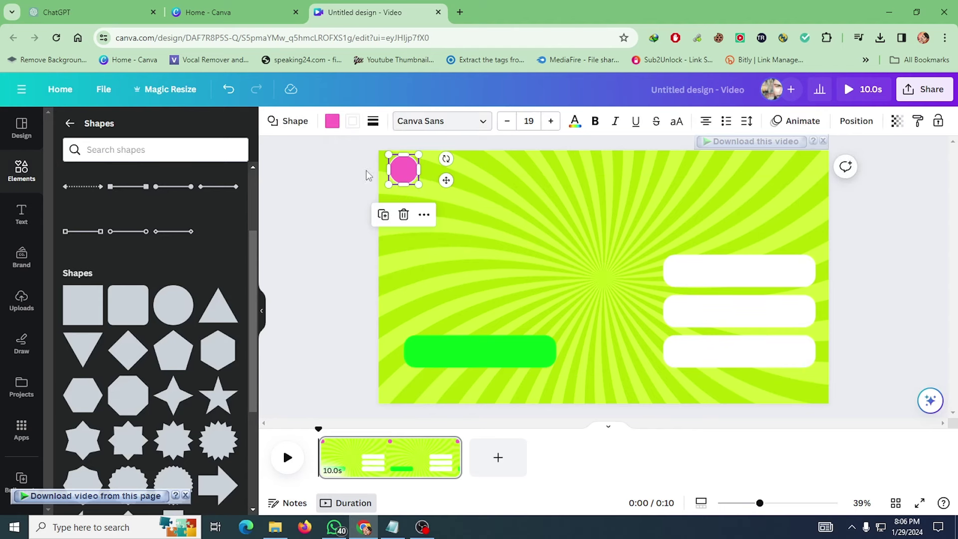
pyautogui.moveTo(400, 172); pyautogui.dragTo(400, 178)
pyautogui.click(365, 188)
pyautogui.click(404, 177)
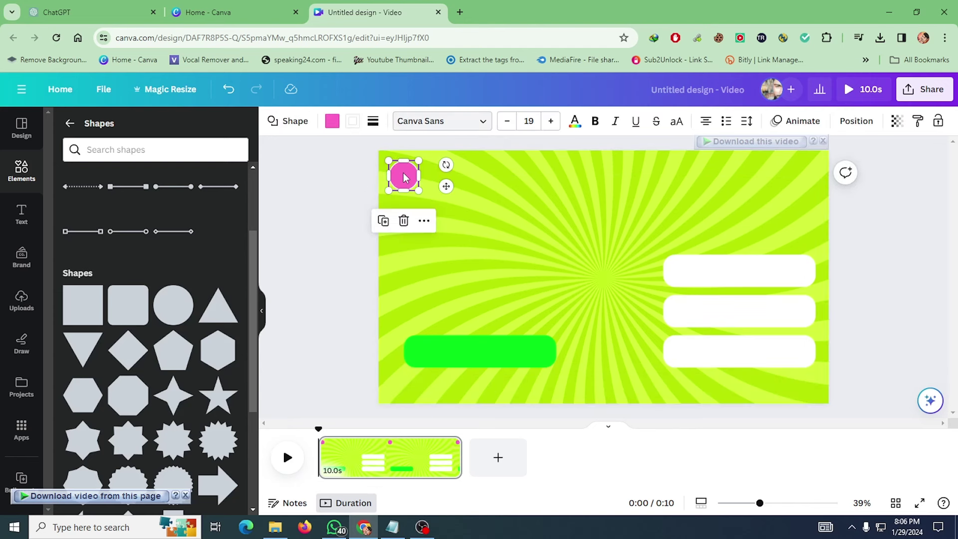
# Duplicate the small pink circle three times and place one copy over the left end of each white answer bar
pyautogui.click(384, 222)
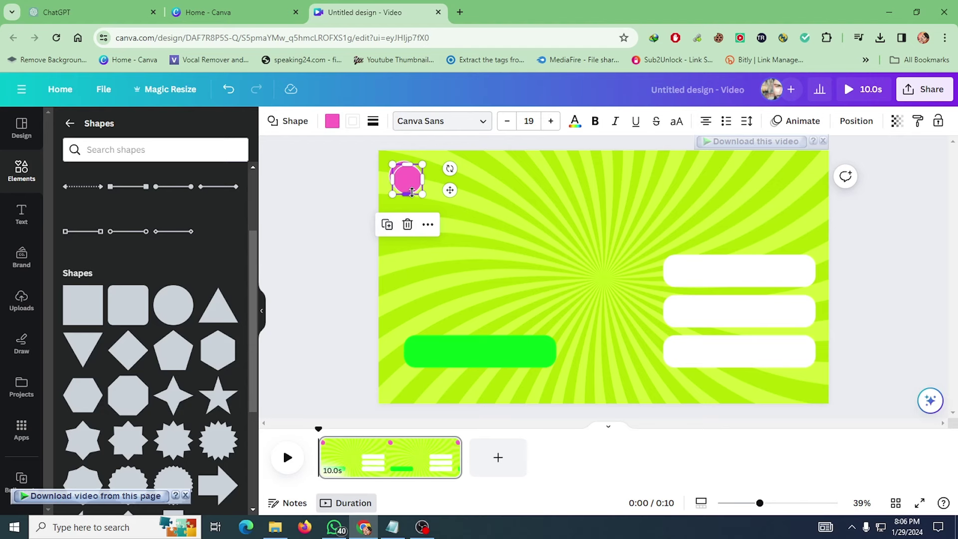
pyautogui.moveTo(412, 184); pyautogui.dragTo(663, 272)
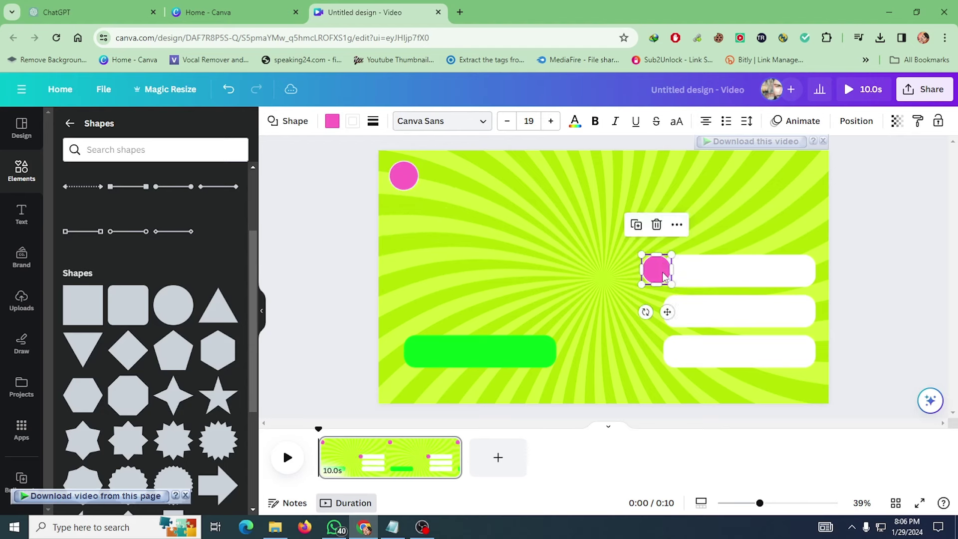
pyautogui.click(636, 225)
pyautogui.moveTo(665, 278); pyautogui.dragTo(658, 311)
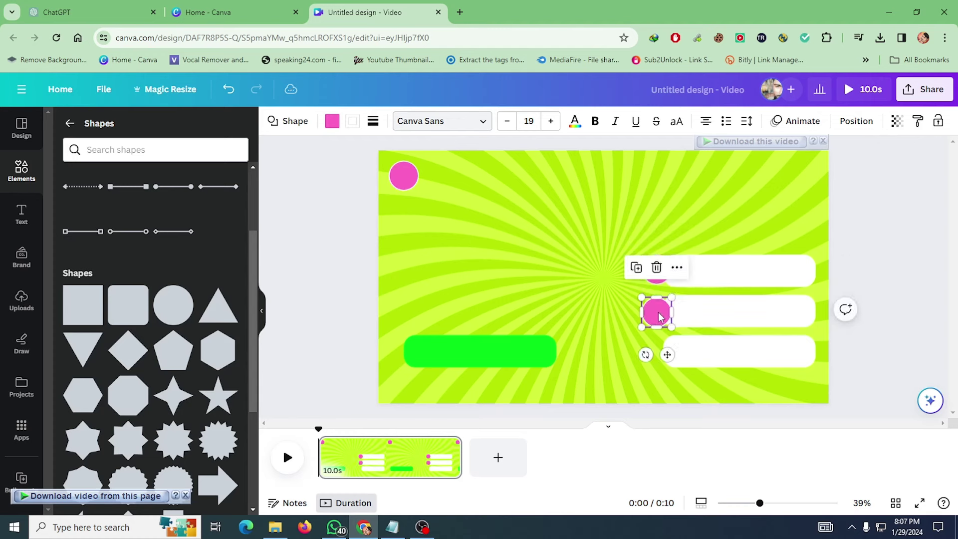
pyautogui.click(641, 270)
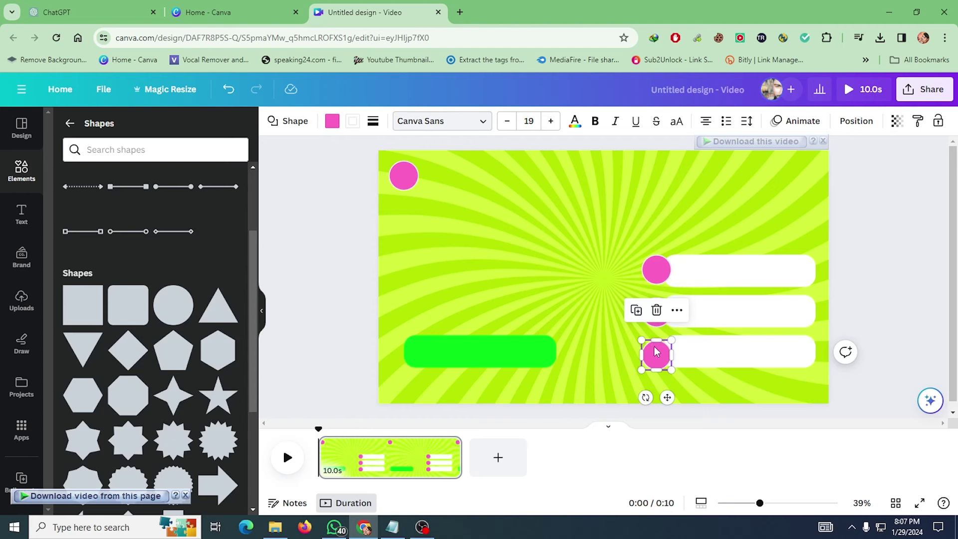
pyautogui.click(598, 330)
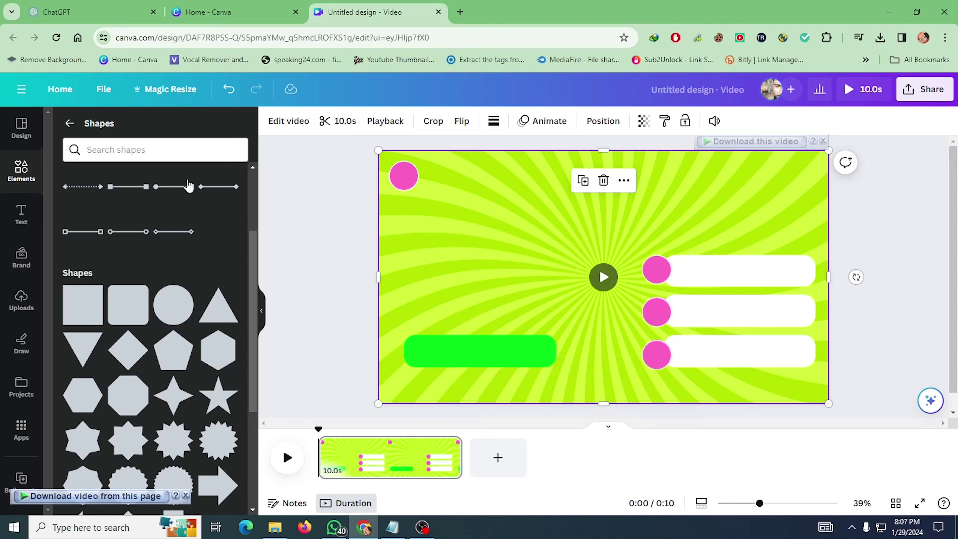
pyautogui.click(21, 215)
pyautogui.click(155, 162)
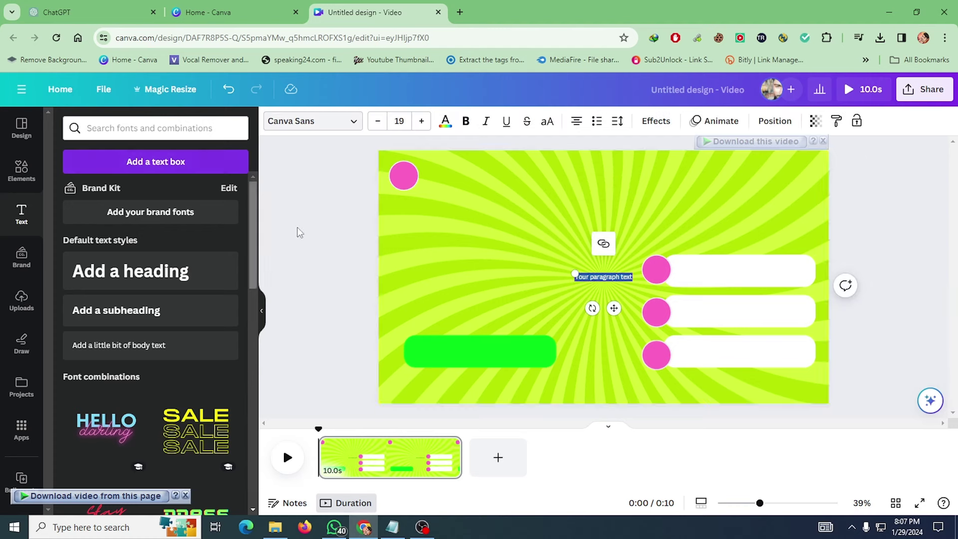
pyautogui.moveTo(608, 276); pyautogui.dragTo(492, 276)
pyautogui.click(487, 255)
pyautogui.click(492, 274)
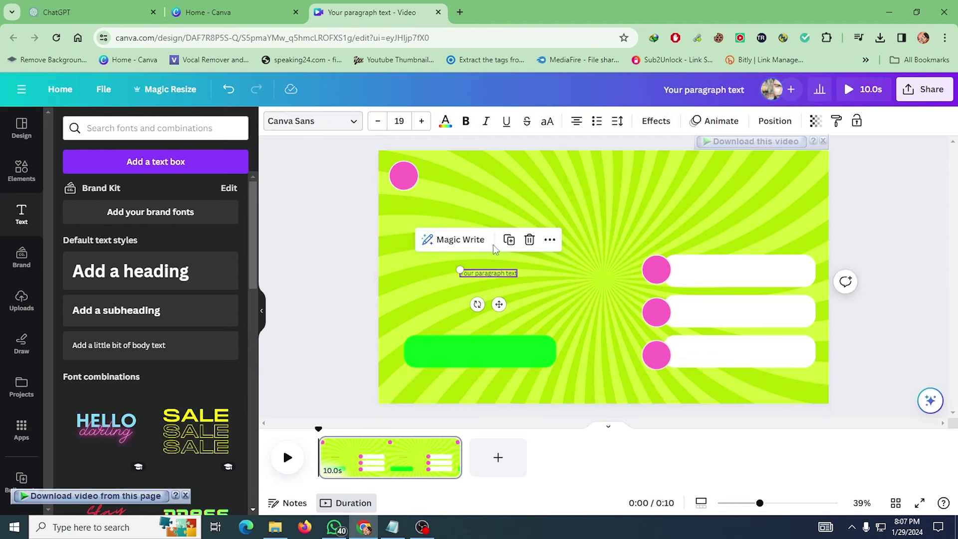
pyautogui.click(531, 240)
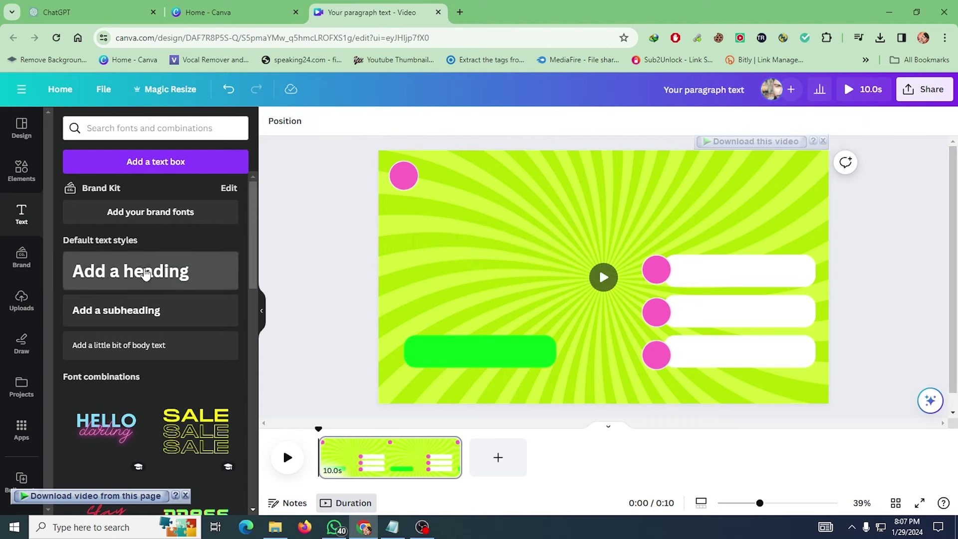
# Add a default heading text to the page
pyautogui.click(185, 270)
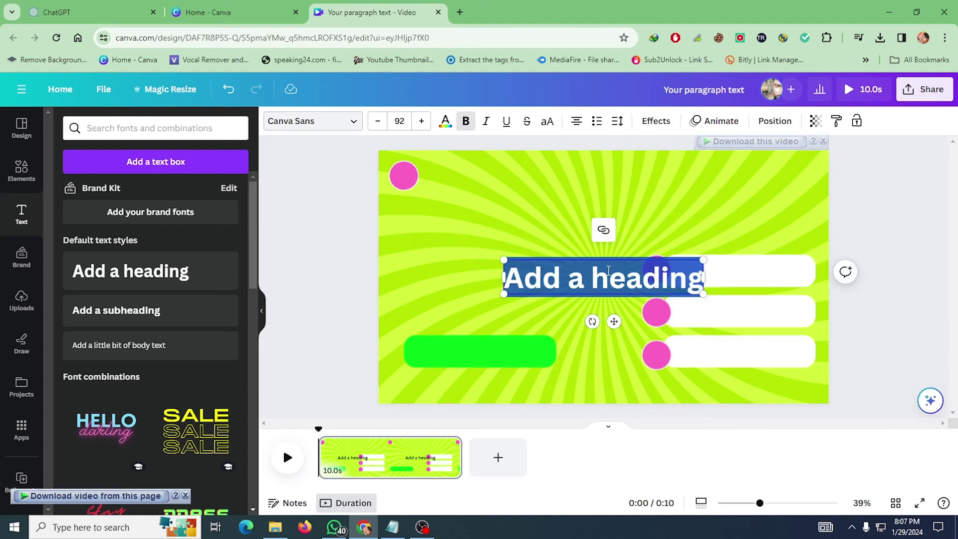
pyautogui.write('1')
pyautogui.click(294, 237)
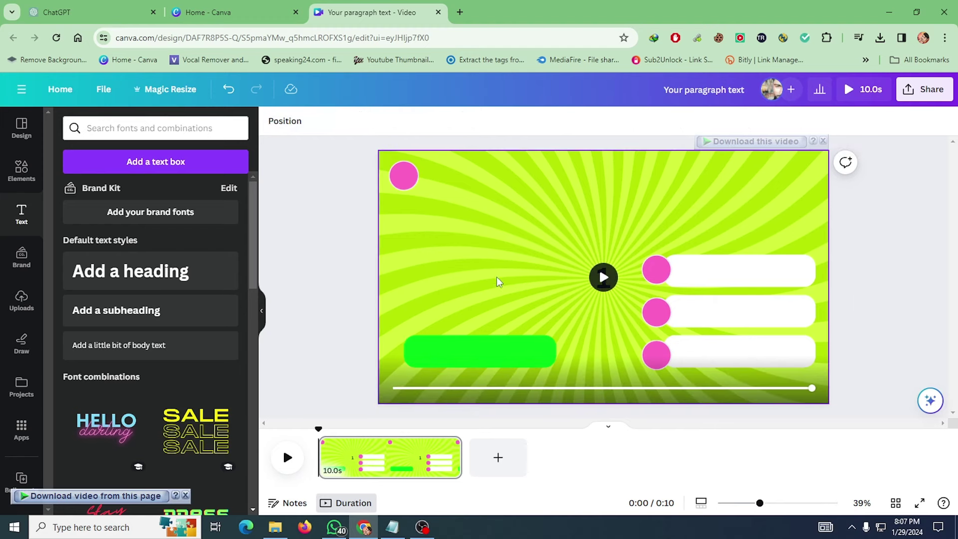
pyautogui.click(599, 276)
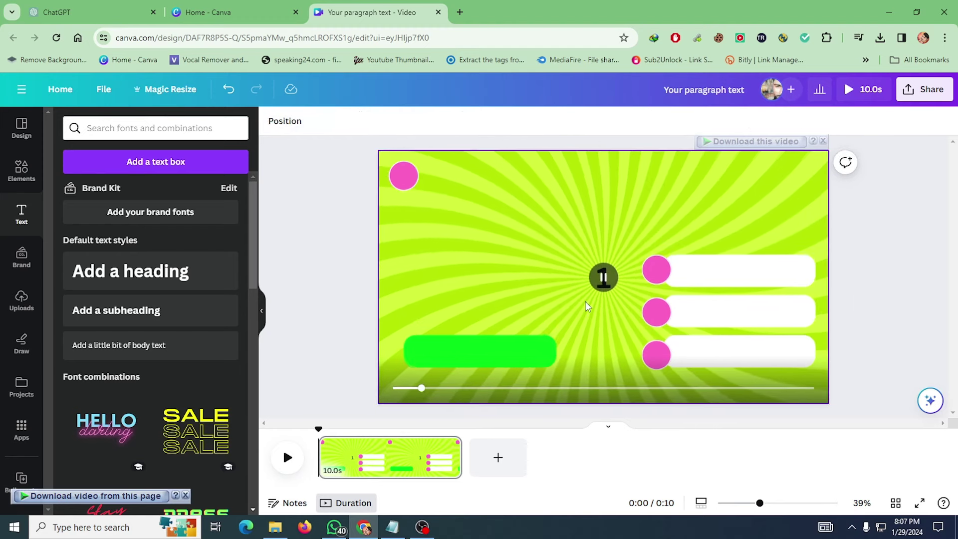
pyautogui.click(545, 285)
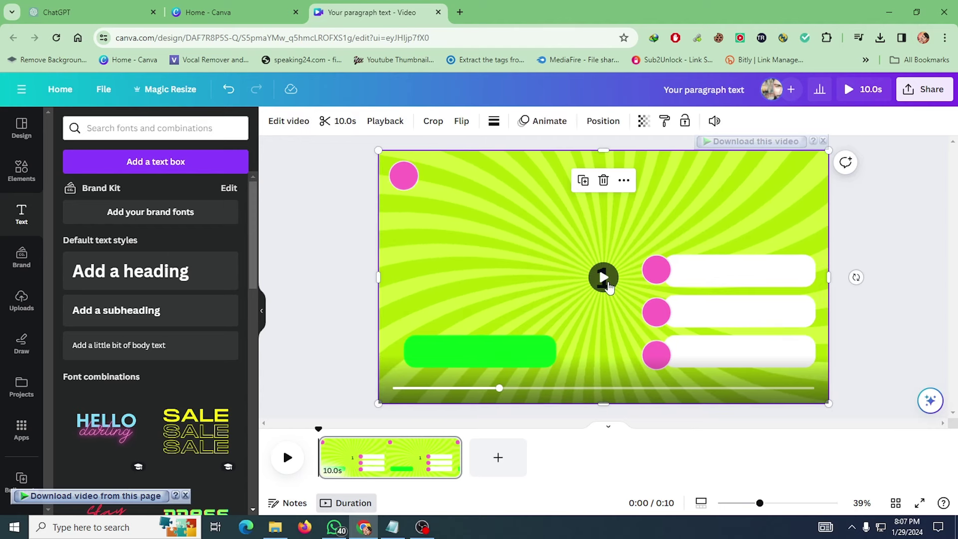
pyautogui.click(590, 276)
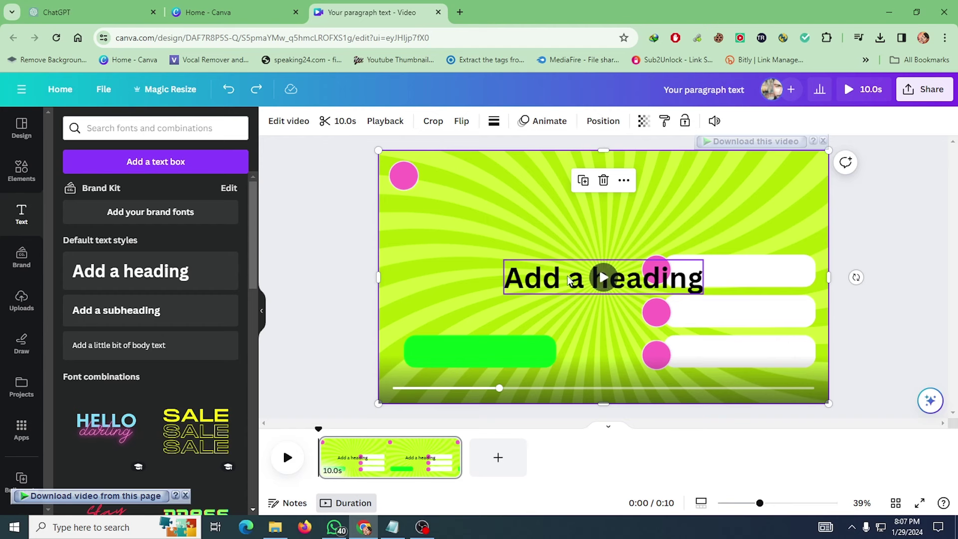
# Move the heading up and left, away from the page centre, and replace its text with 1
pyautogui.moveTo(590, 276); pyautogui.dragTo(514, 215)
pyautogui.doubleClick(500, 220)
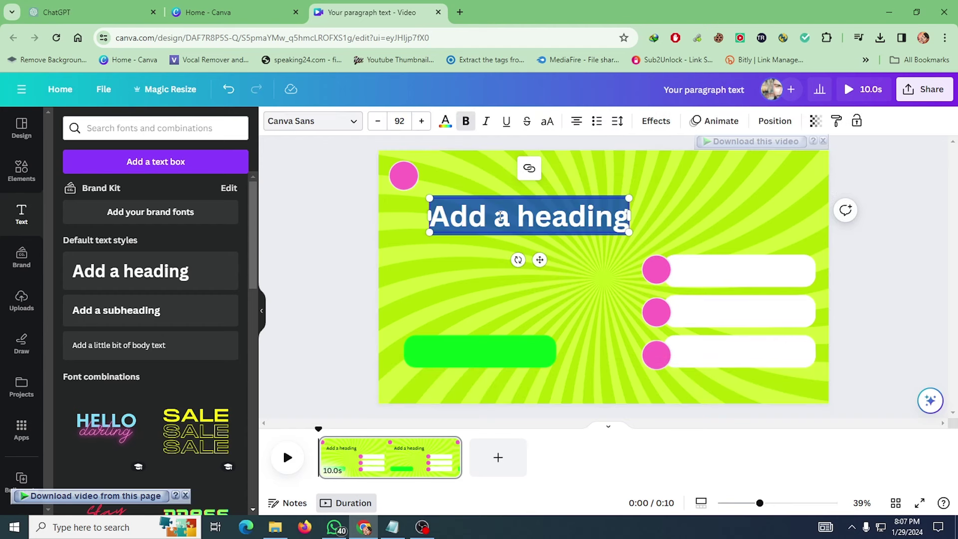
pyautogui.write('1')
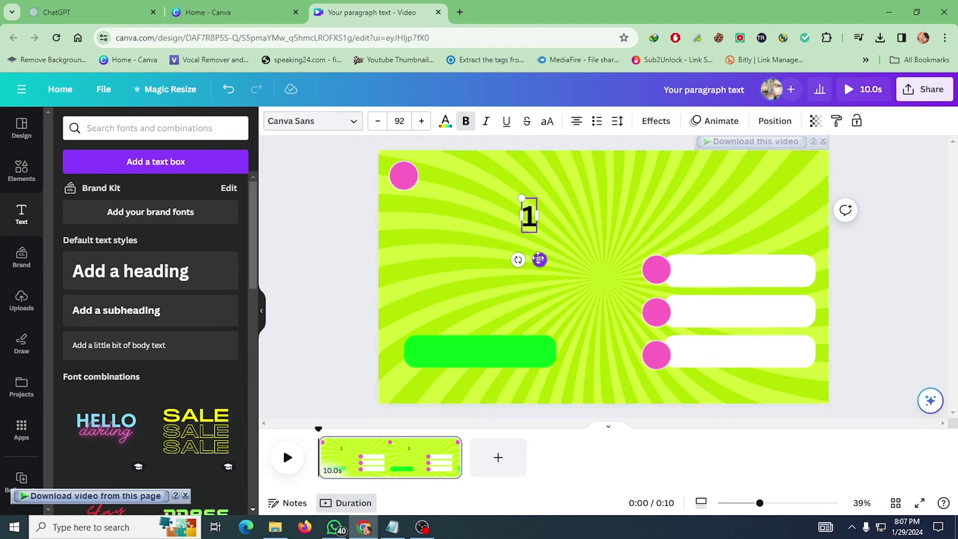
pyautogui.click(444, 122)
pyautogui.click(194, 193)
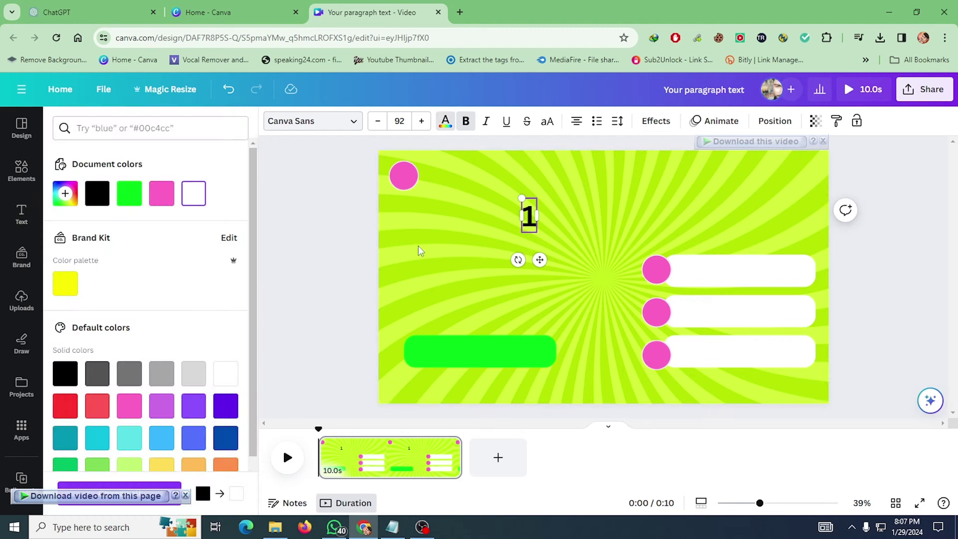
pyautogui.click(262, 241)
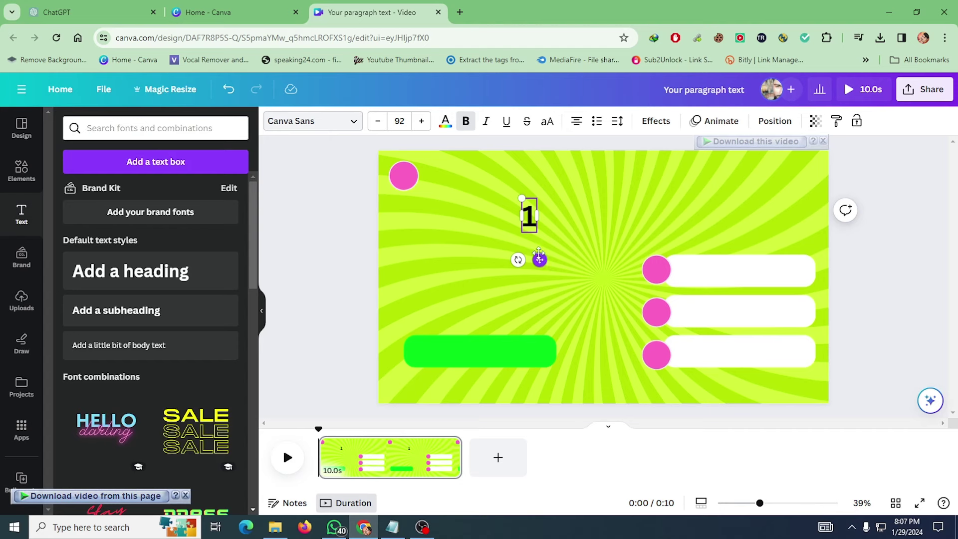
# Colour the number 1 white and move it onto the pink circle in the page's upper-left corner
pyautogui.doubleClick(530, 217)
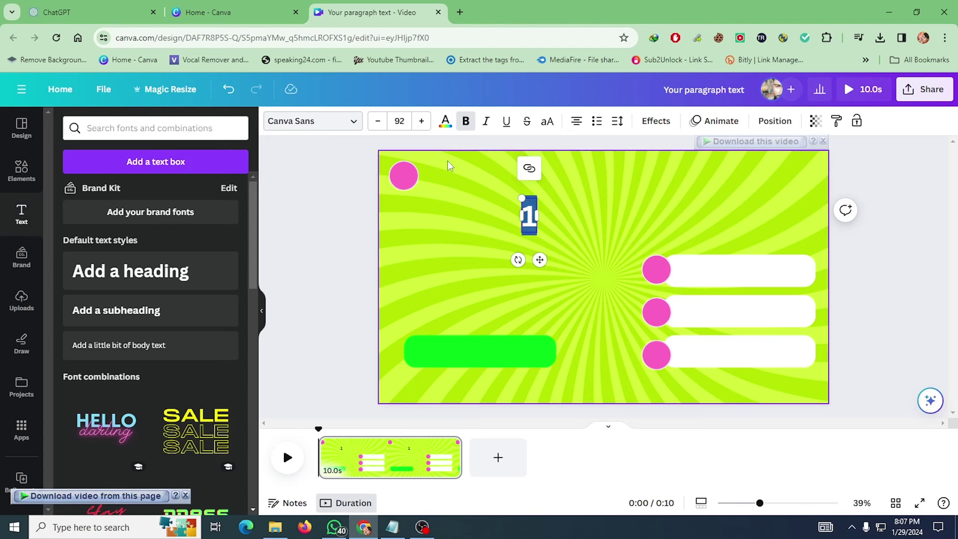
pyautogui.click(445, 121)
pyautogui.click(194, 193)
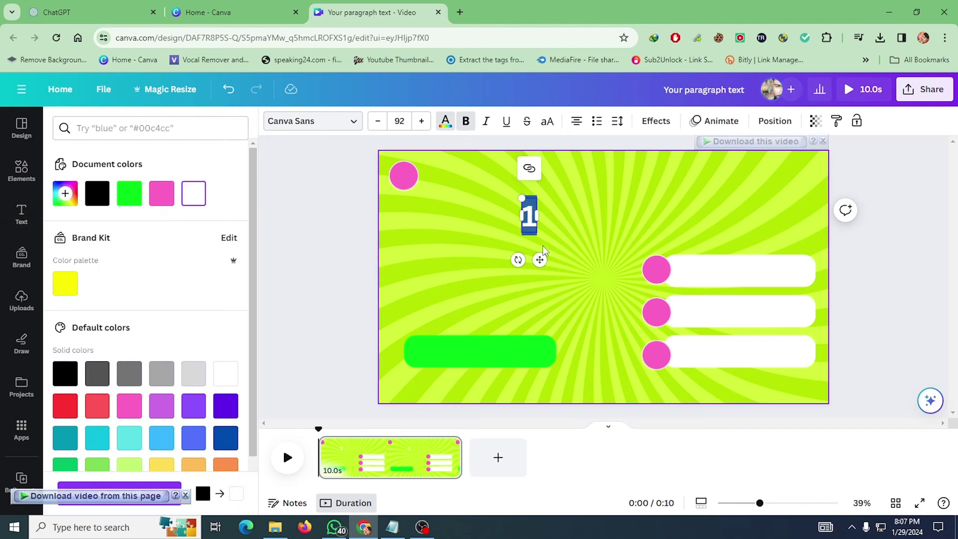
pyautogui.moveTo(540, 258); pyautogui.dragTo(415, 220)
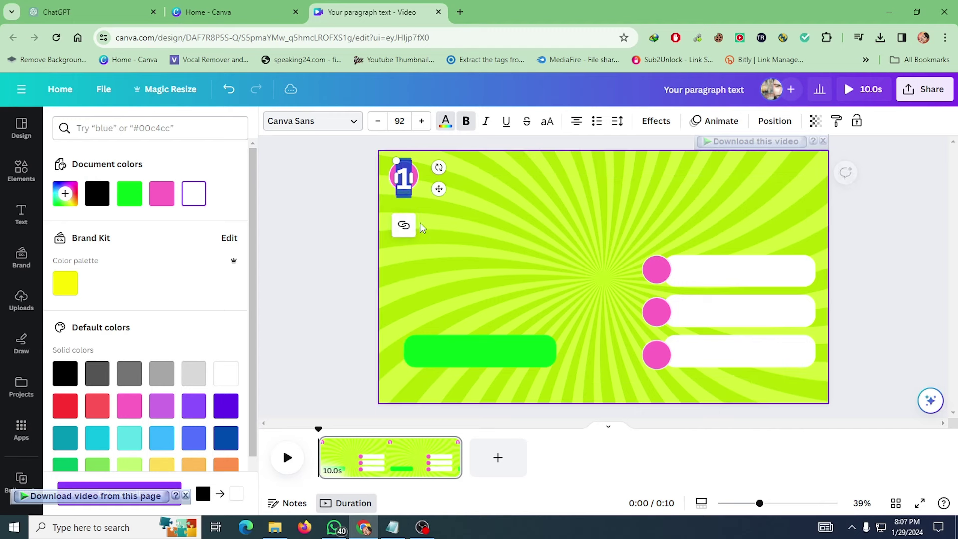
pyautogui.press('Escape')
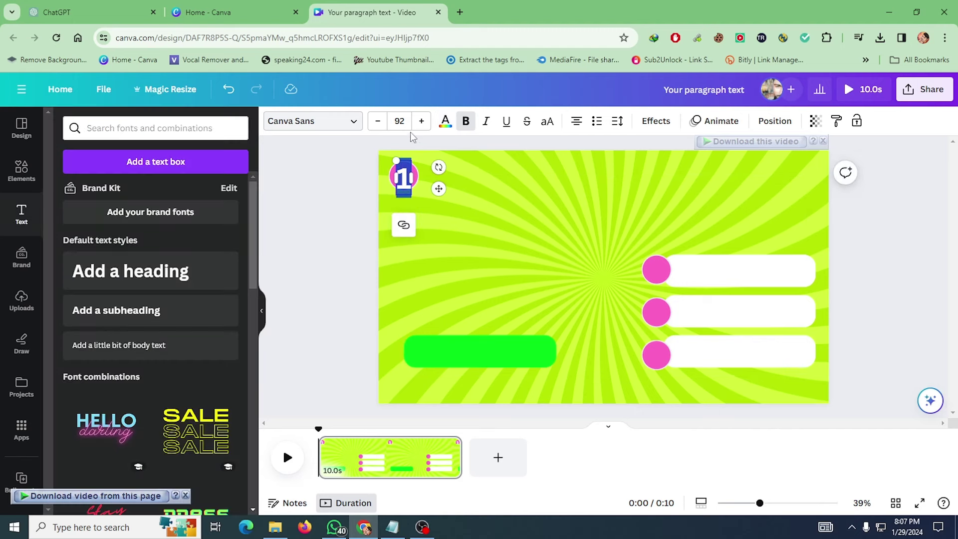
# Set the font size of the number 1 on the upper-left pink circle to 70
pyautogui.click(380, 124)
pyautogui.click(380, 124)
pyautogui.click(380, 124)
pyautogui.click(380, 124)
pyautogui.click(380, 124)
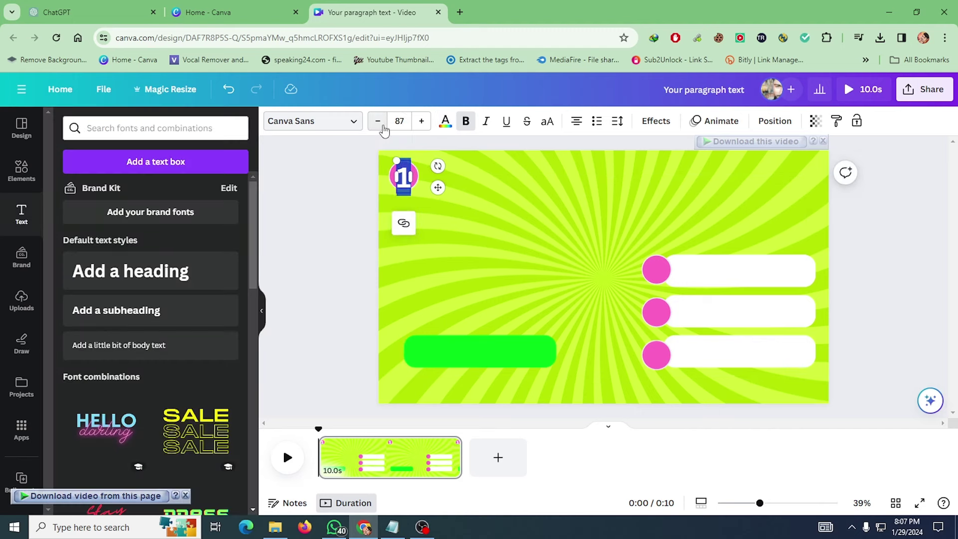
pyautogui.click(400, 122)
pyautogui.click(401, 122)
pyautogui.click(404, 122)
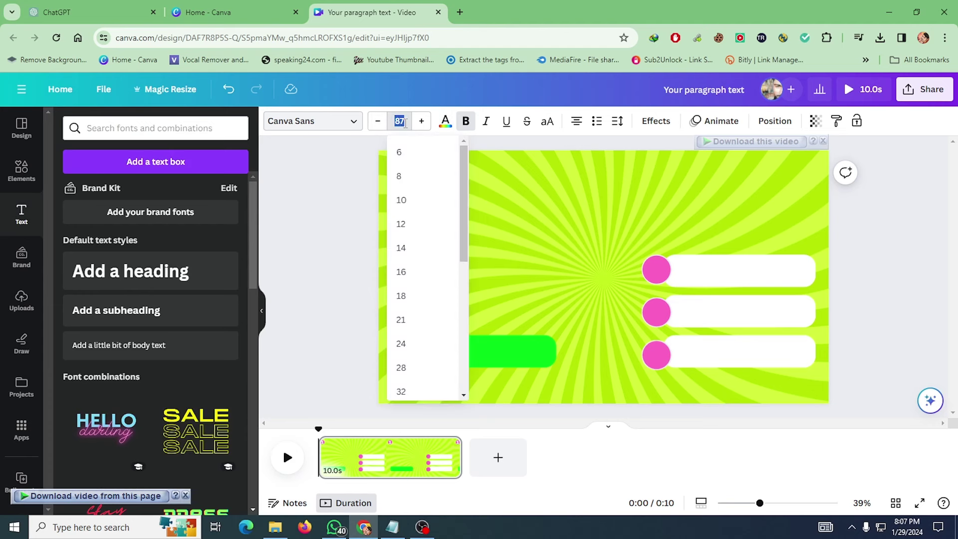
pyautogui.click(405, 123)
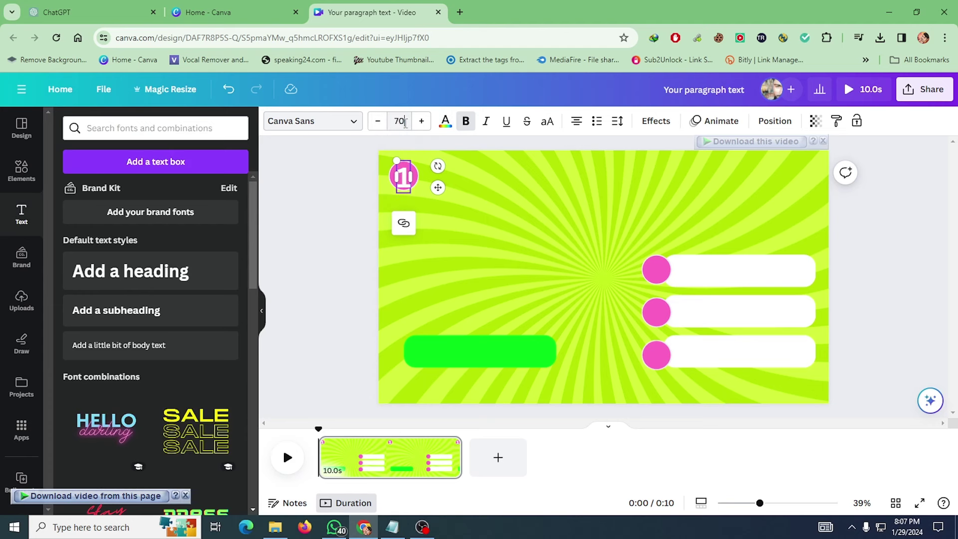
pyautogui.click(334, 196)
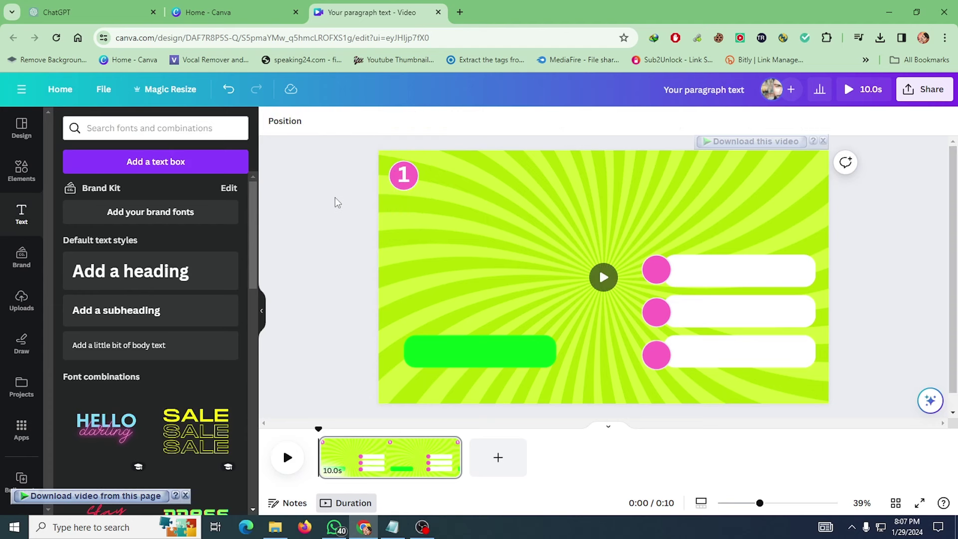
# Place a copy of the number 1 on the first answer bar's pink circle and replace its text with a
pyautogui.click(400, 175)
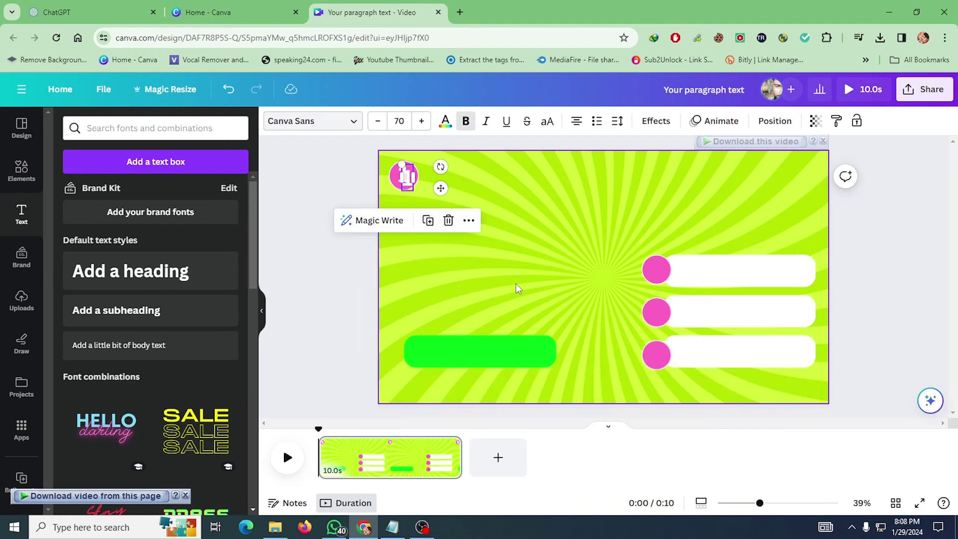
pyautogui.moveTo(440, 188); pyautogui.dragTo(686, 281)
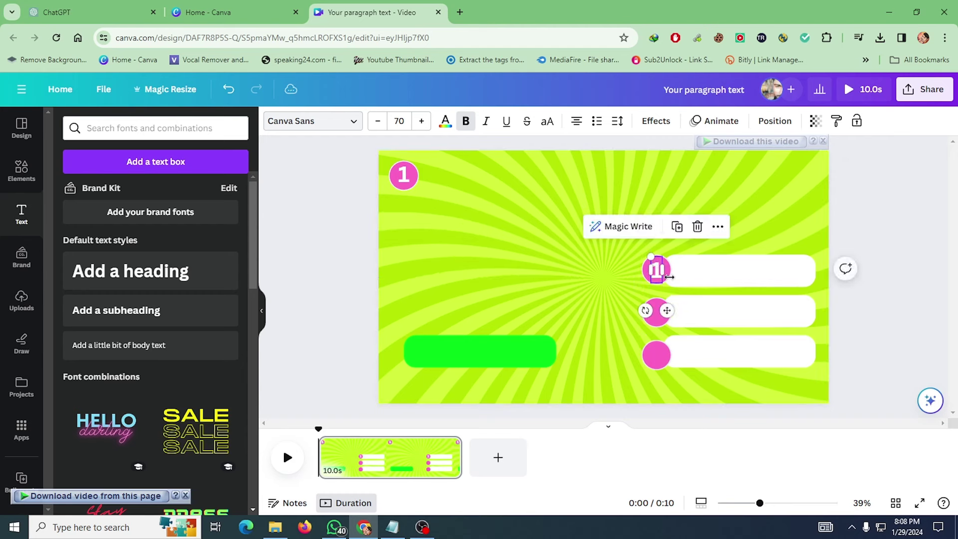
pyautogui.doubleClick(656, 272)
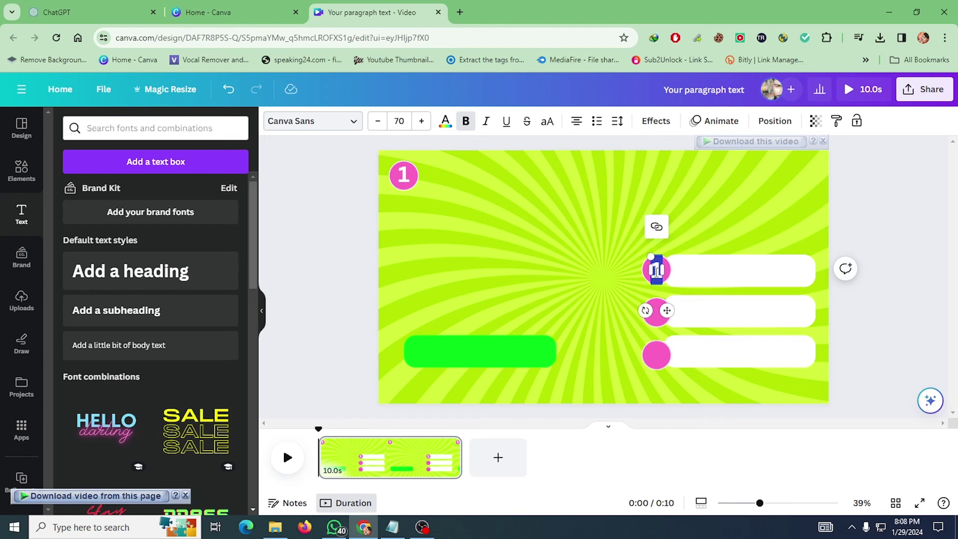
pyautogui.write('a')
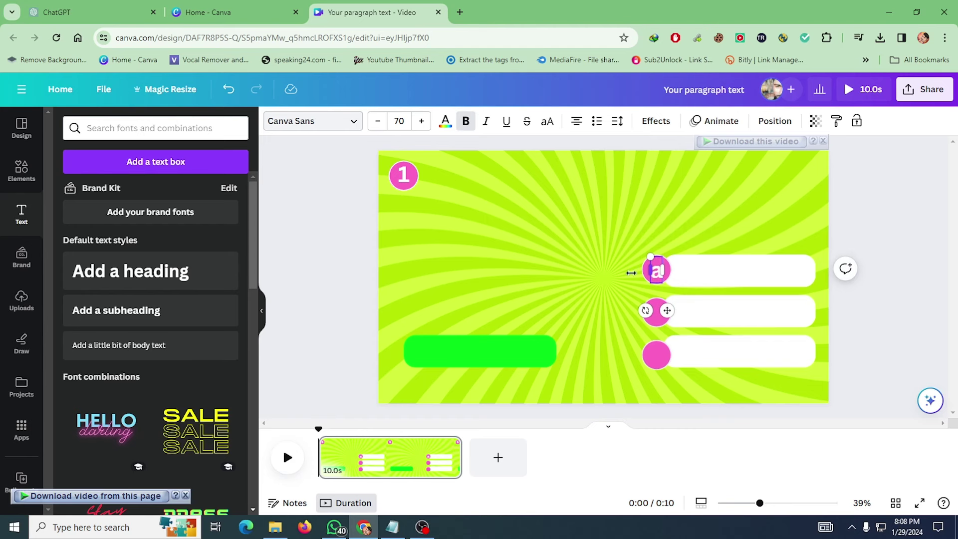
pyautogui.click(633, 271)
pyautogui.moveTo(657, 270); pyautogui.dragTo(656, 269)
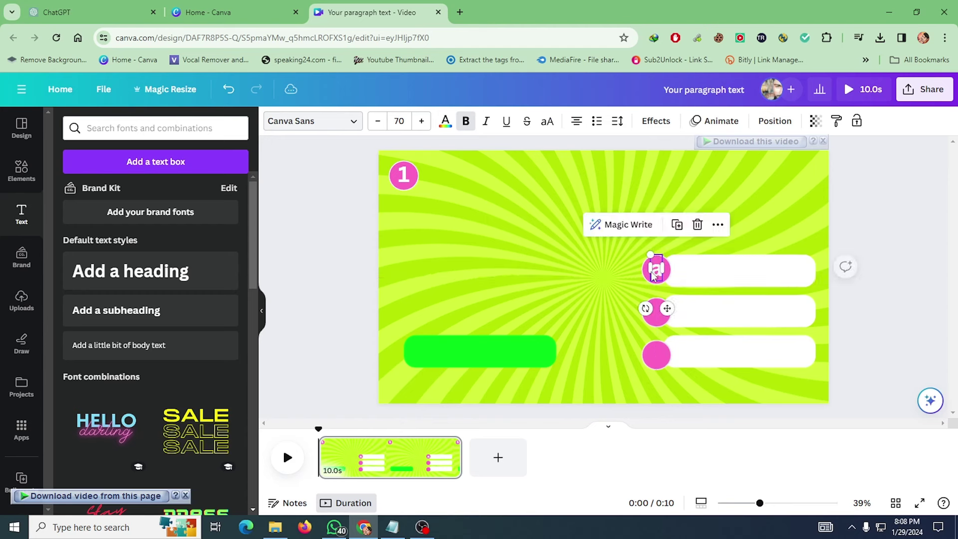
# Duplicate the letter a onto the second answer bar's pink circle and change the copy's text to b
pyautogui.click(677, 226)
pyautogui.moveTo(673, 310); pyautogui.dragTo(670, 351)
pyautogui.doubleClick(658, 313)
pyautogui.write('b')
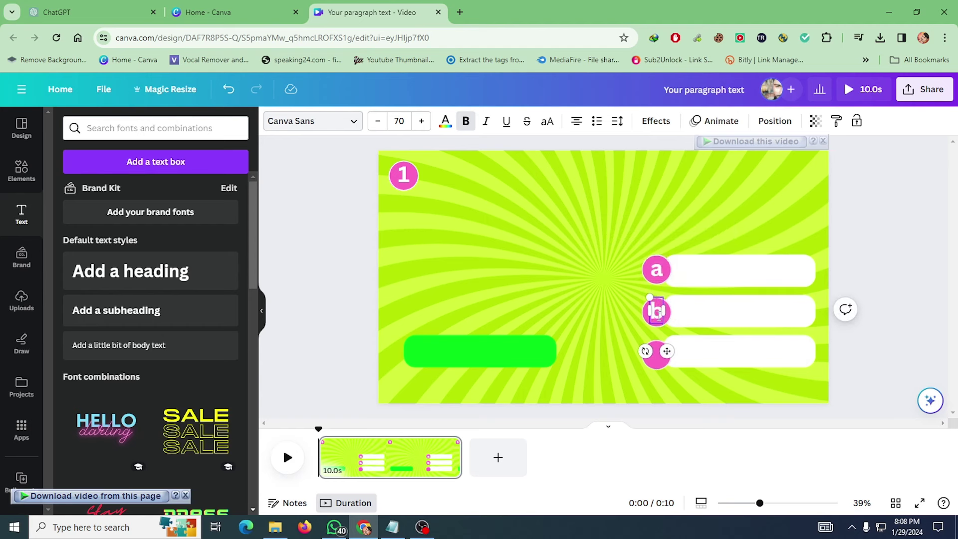
pyautogui.click(627, 280)
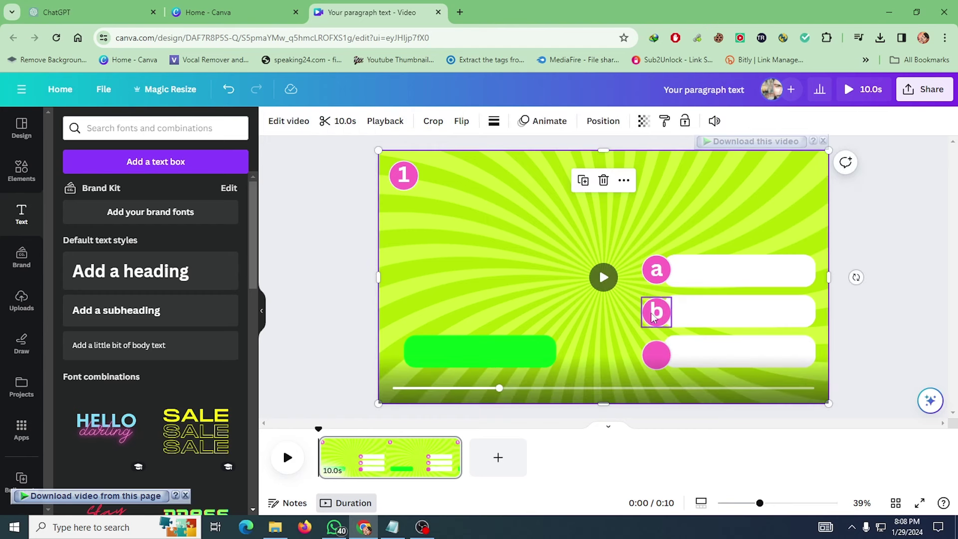
# Place a copy of the letter b on the third answer bar's pink circle, change its text to c and adjust its position
pyautogui.moveTo(657, 313); pyautogui.dragTo(671, 398)
pyautogui.doubleClick(662, 353)
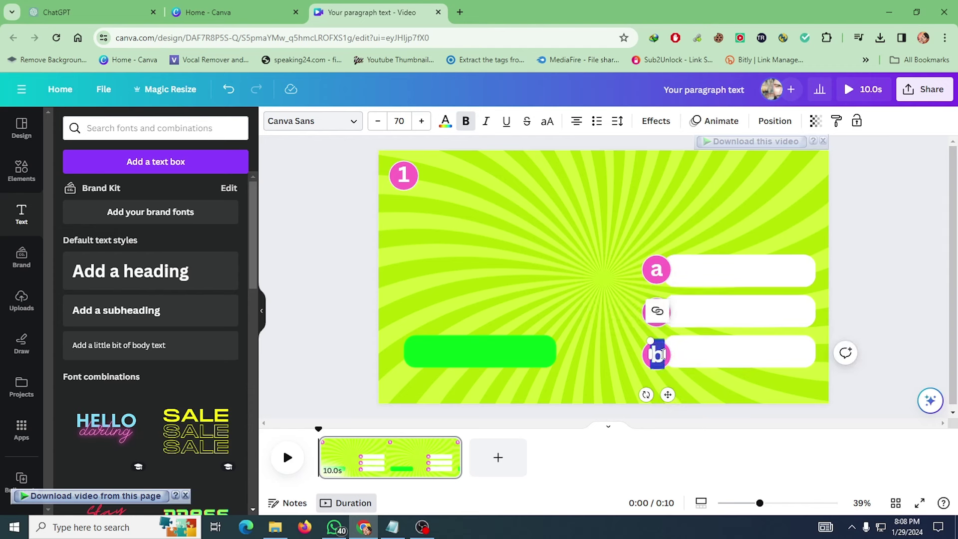
pyautogui.write('c')
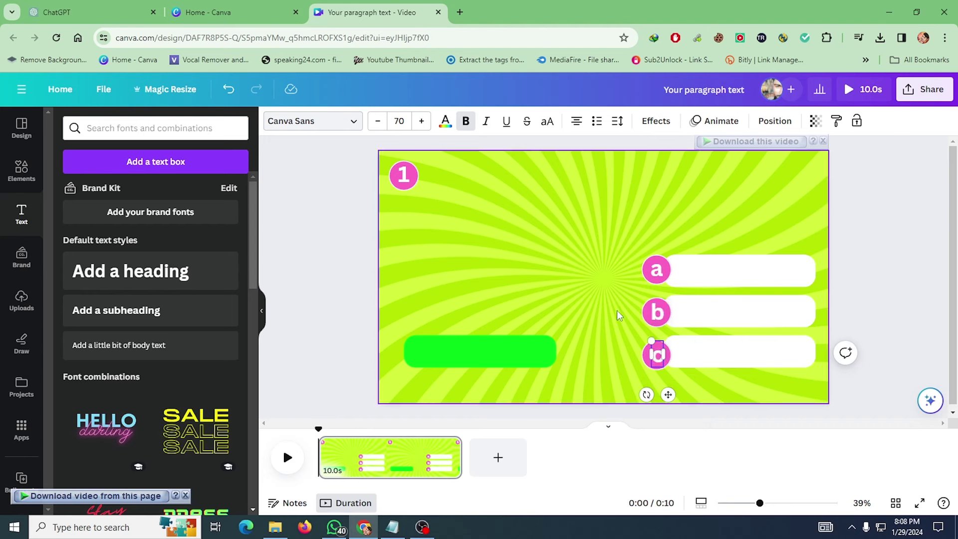
pyautogui.click(616, 310)
pyautogui.click(658, 358)
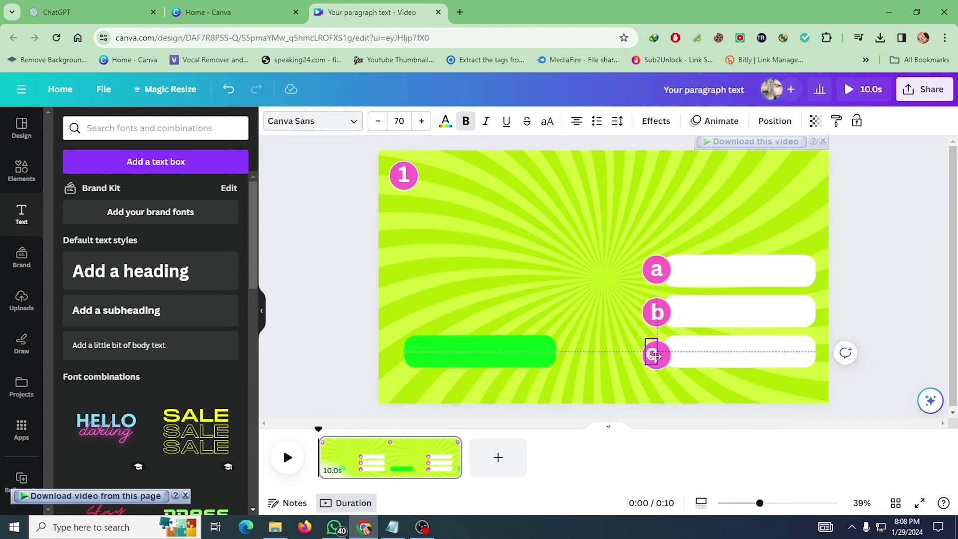